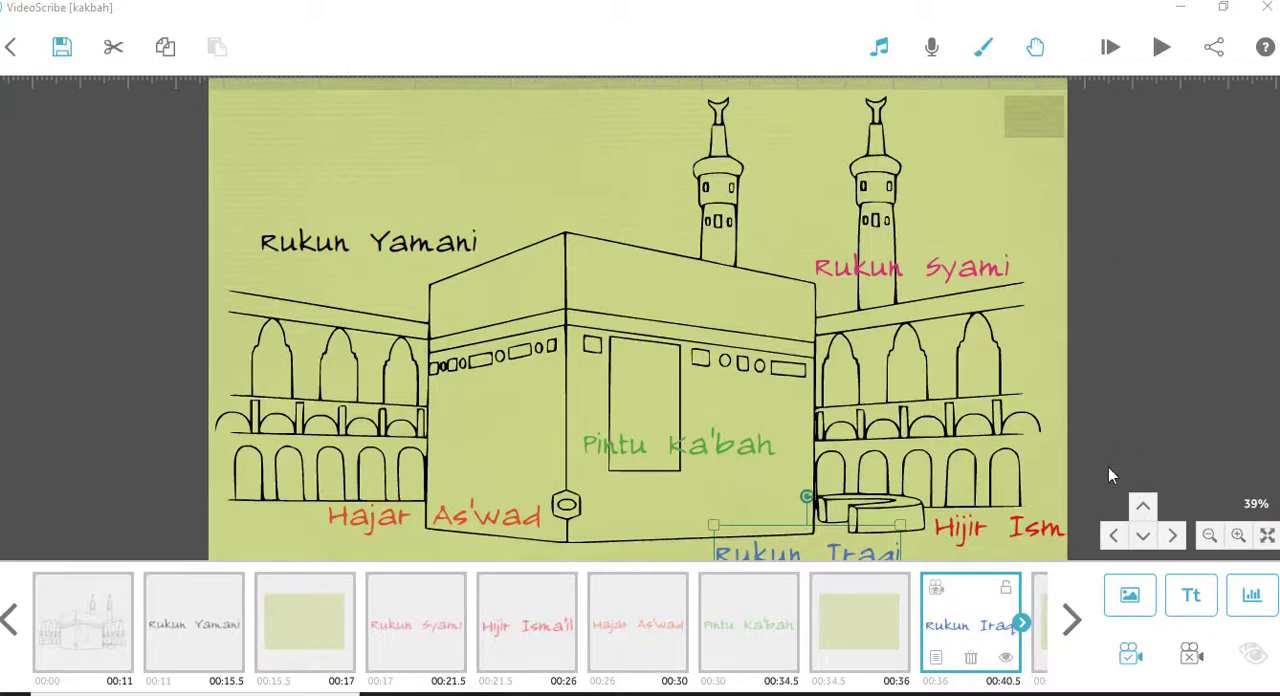
# - Play the animation starting from the first element, the Kaaba line drawing, and stop it partway through
pyautogui.click(1130, 656)
pyautogui.click(72, 615)
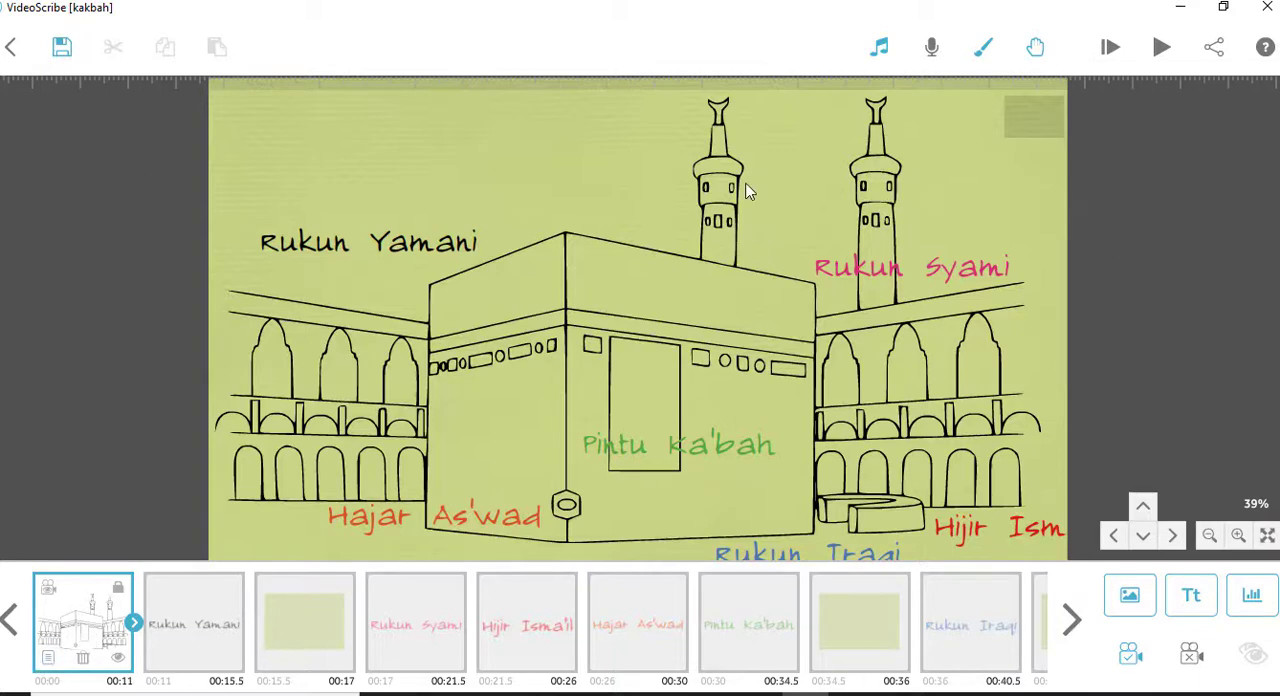
pyautogui.click(1161, 50)
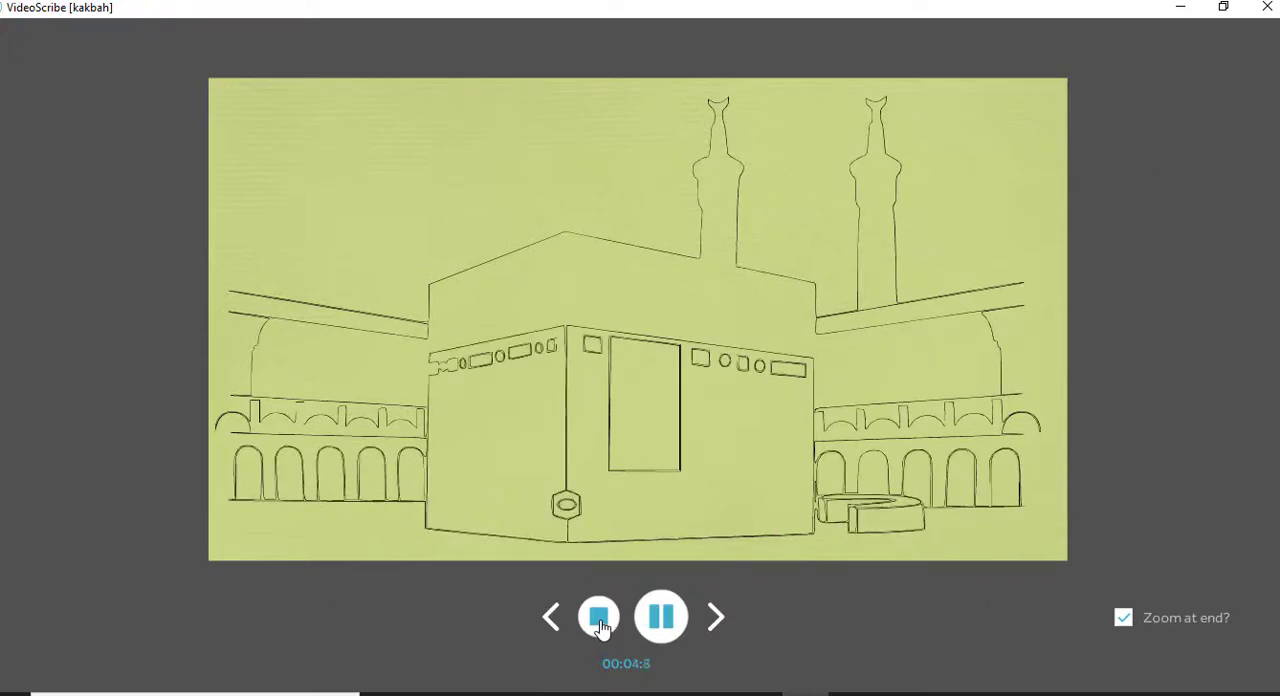
pyautogui.click(665, 620)
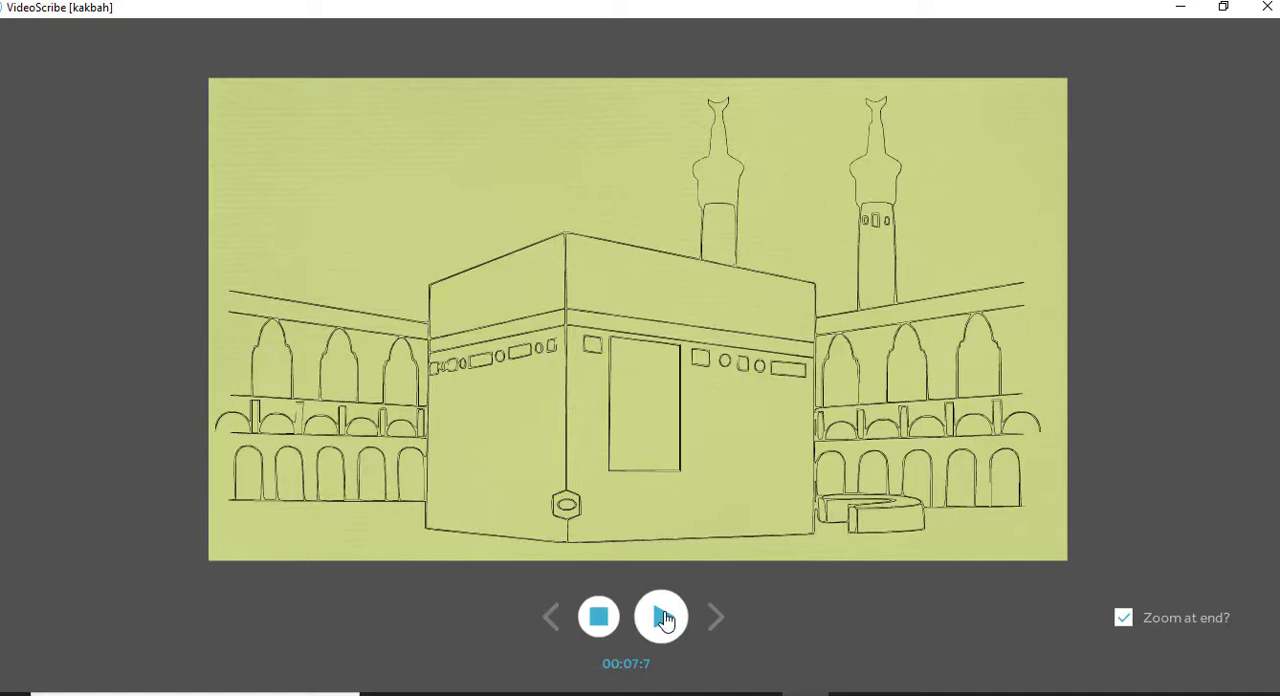
pyautogui.click(593, 620)
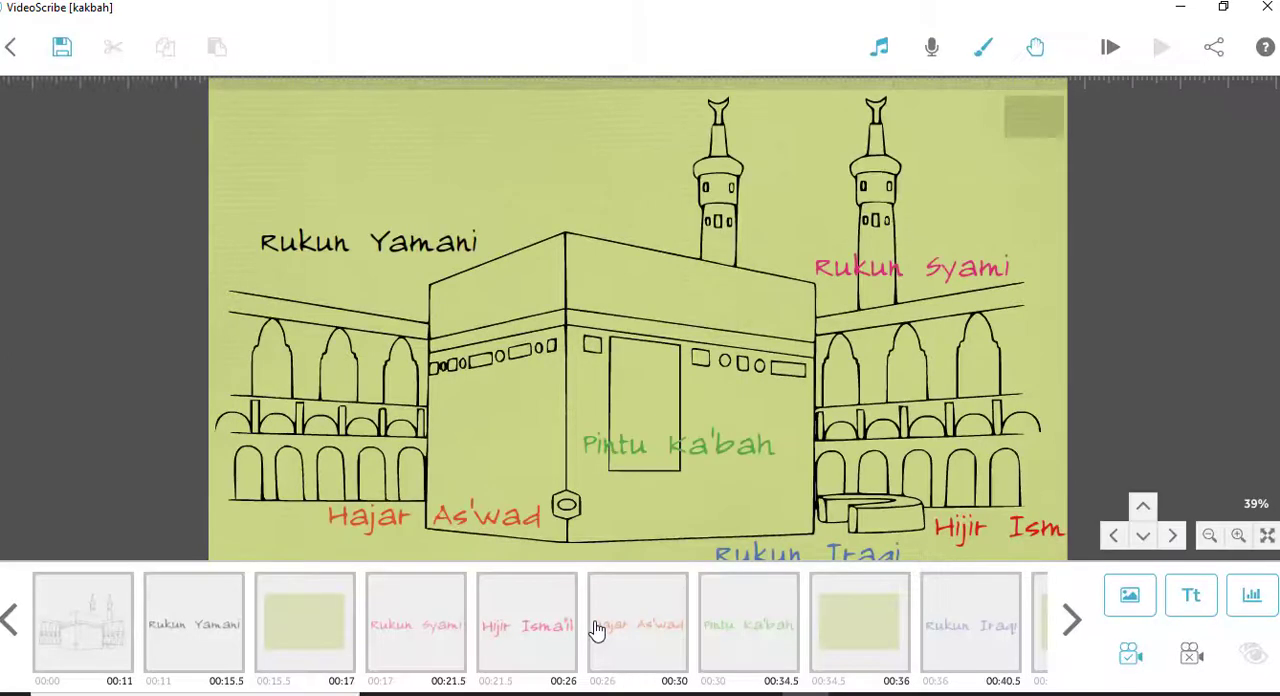
# - Open the Kaaba drawing's image properties and preview how its Draw animation plays
pyautogui.click(90, 638)
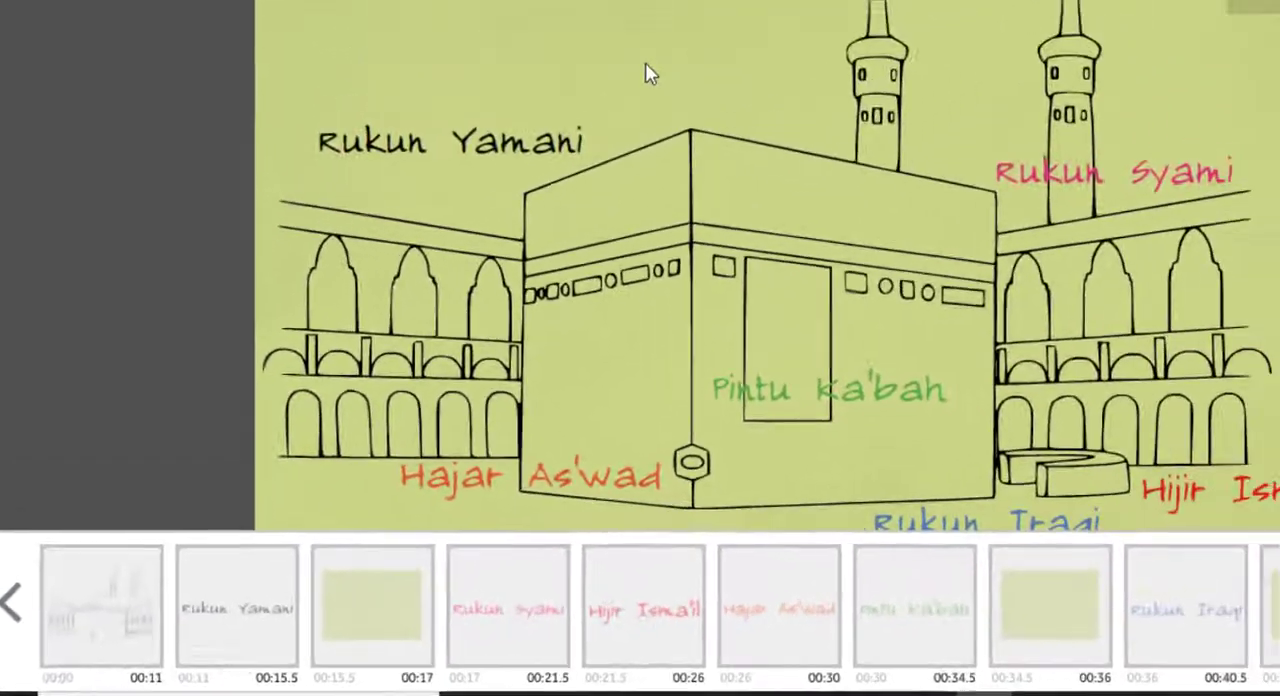
pyautogui.doubleClick(627, 92)
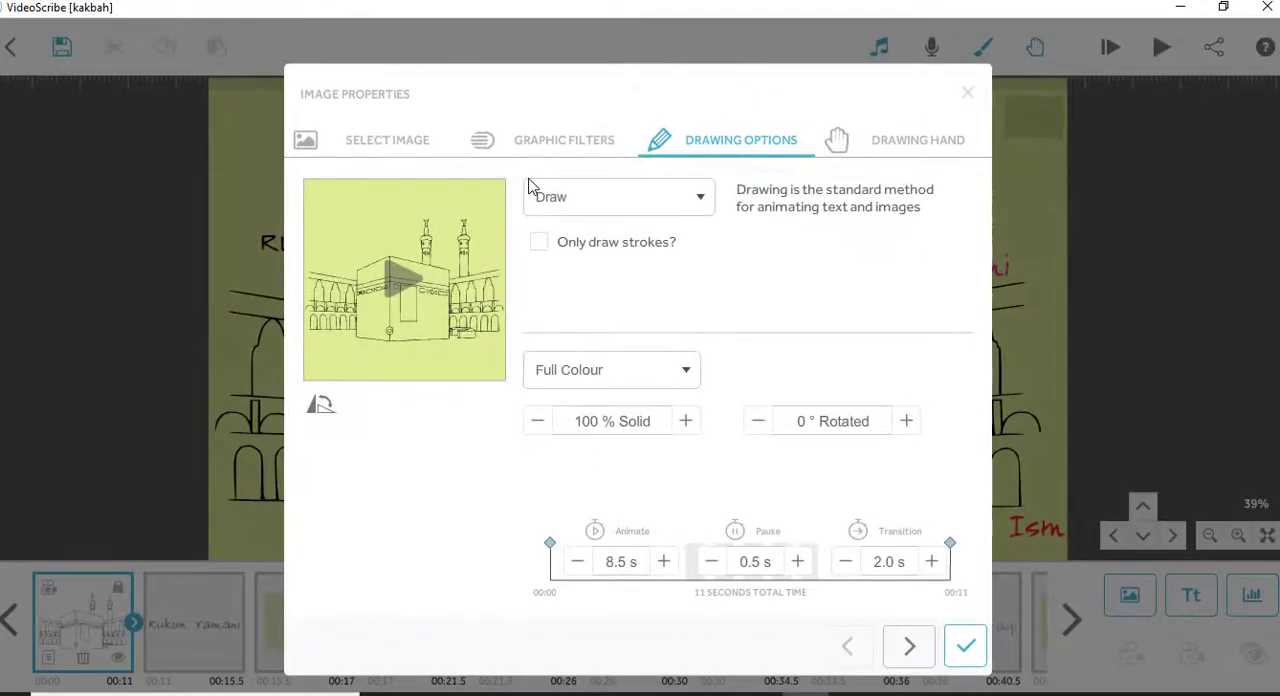
pyautogui.click(410, 288)
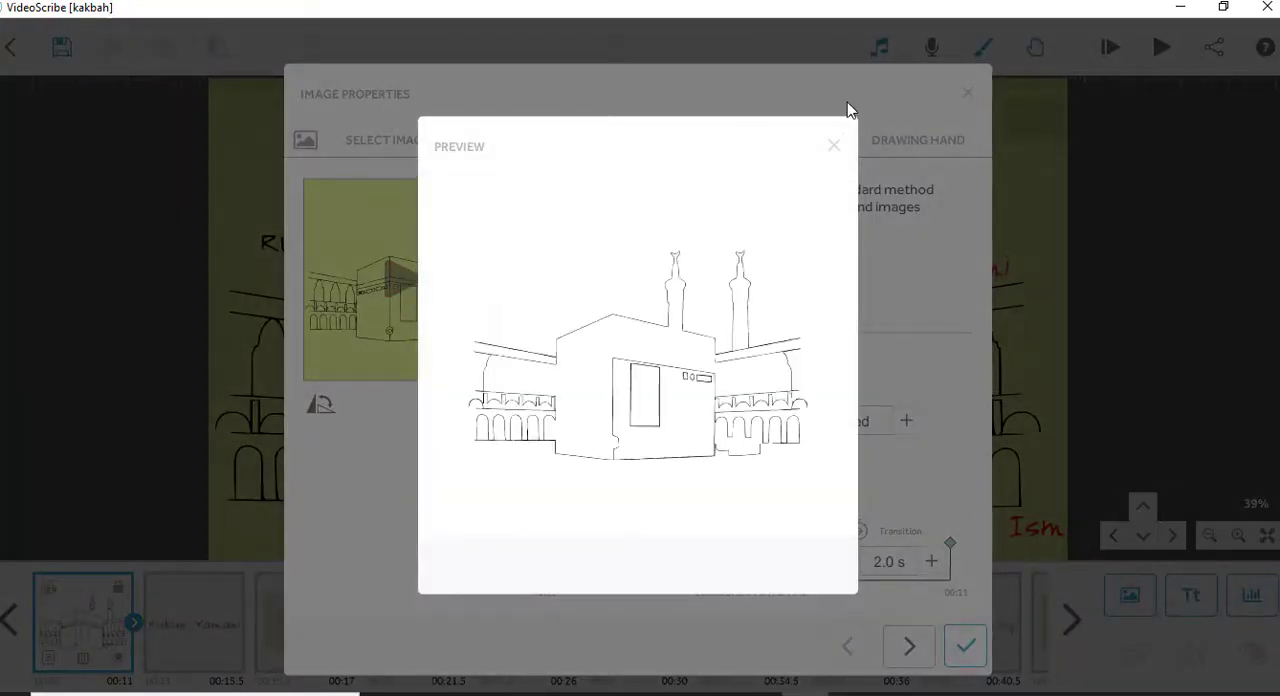
pyautogui.click(834, 148)
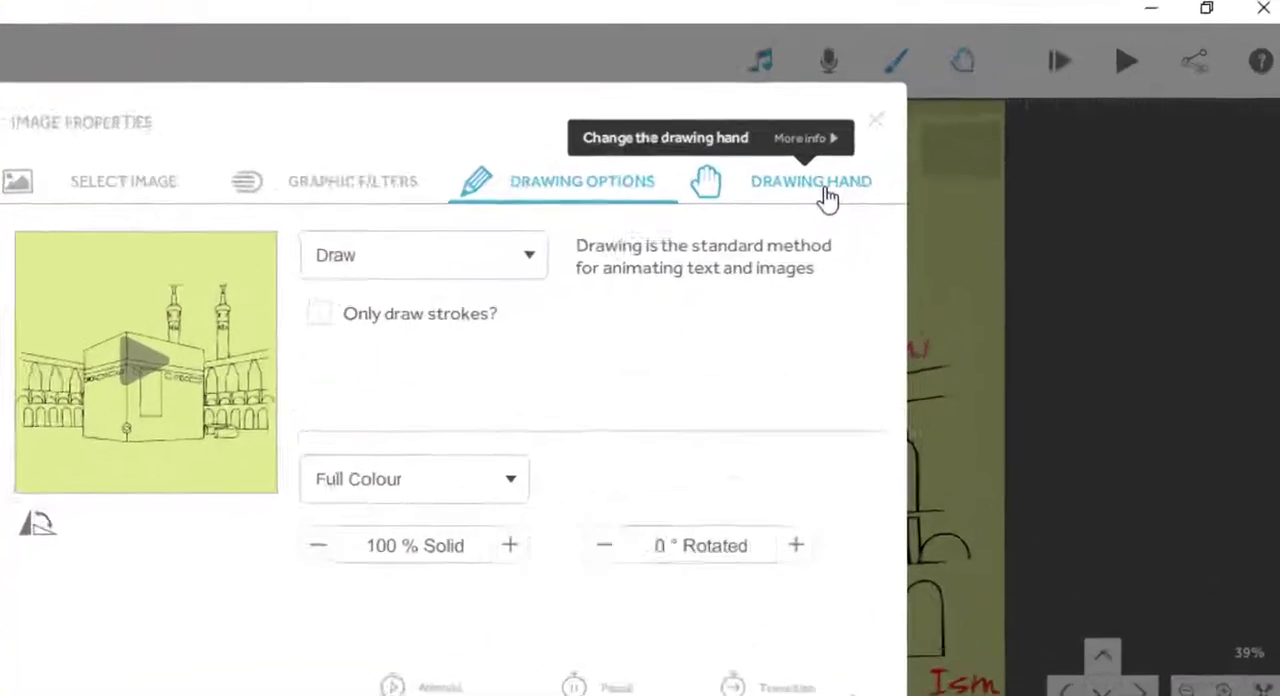
# - Preview a drawing hand for the Kaaba drawing, dismiss it and confirm the properties with No Hand kept
pyautogui.click(930, 150)
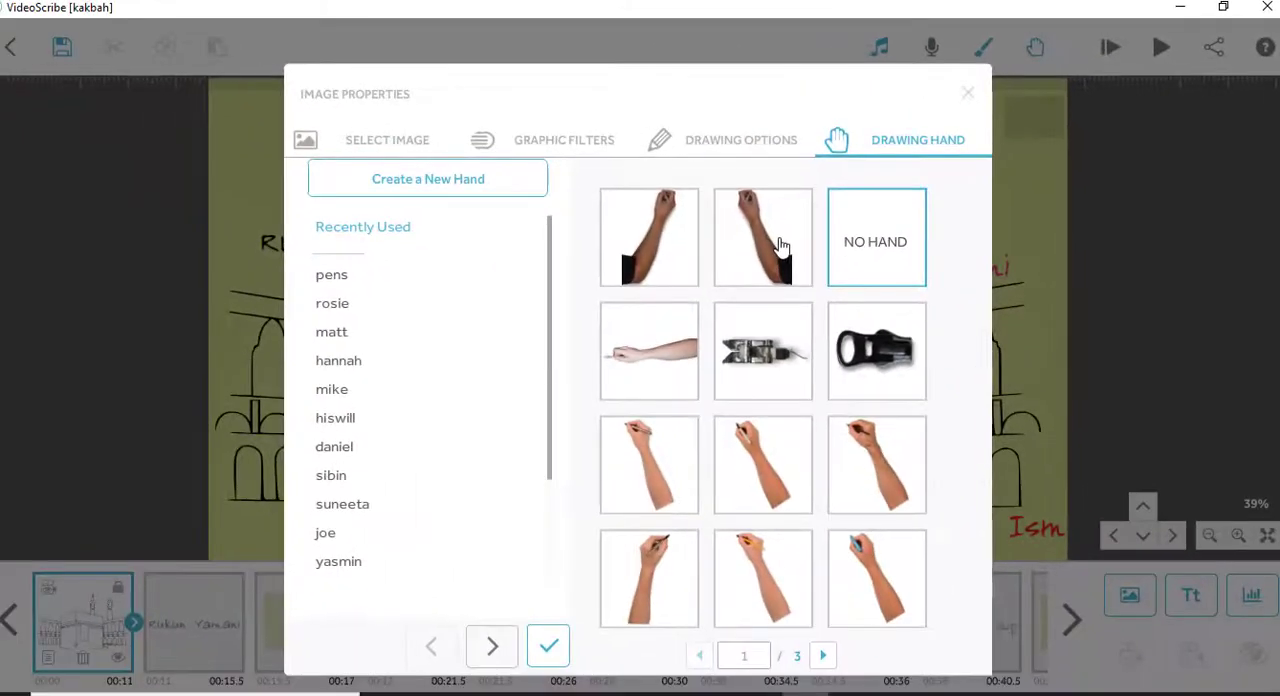
pyautogui.click(565, 400)
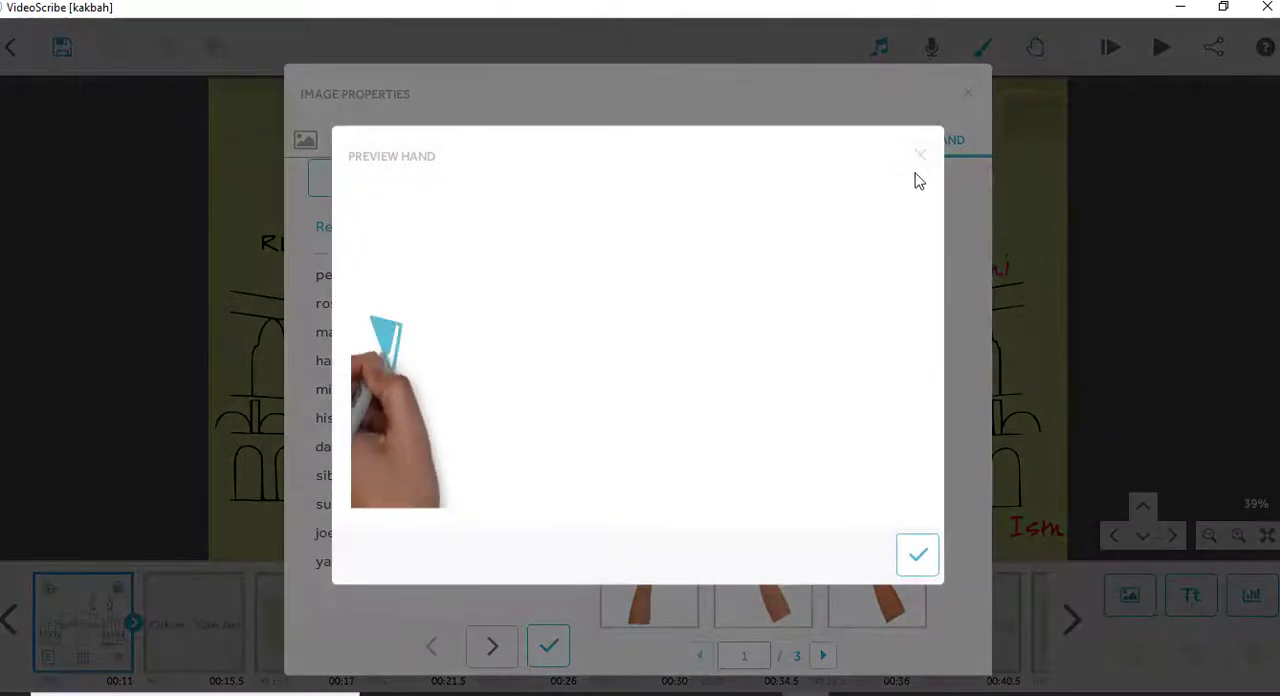
pyautogui.click(921, 156)
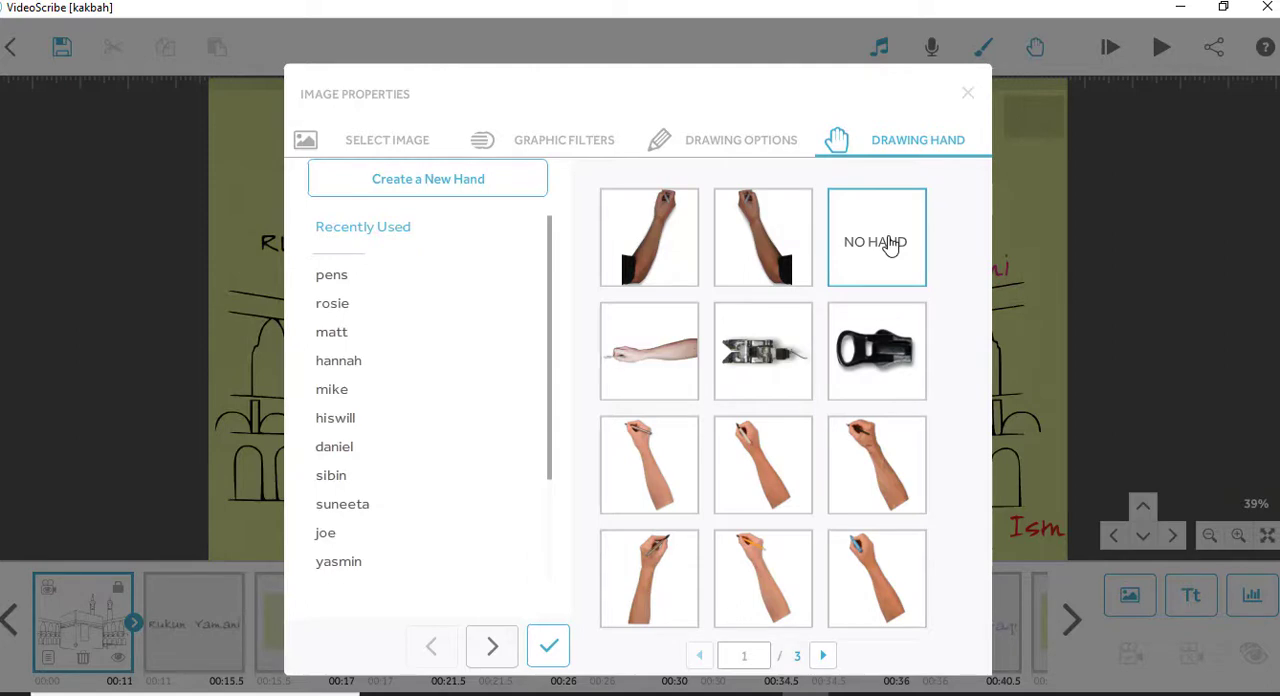
pyautogui.click(548, 650)
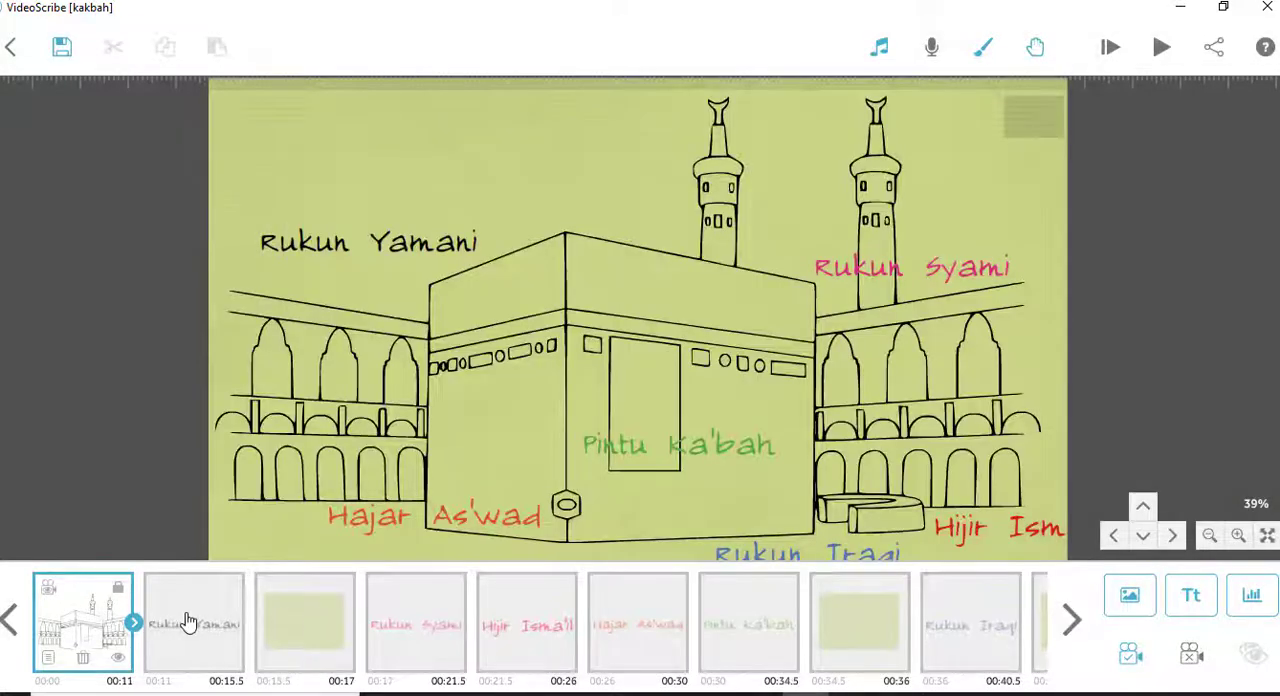
# - Play the animation from the Rukun Yamani text element and stop it
pyautogui.click(187, 620)
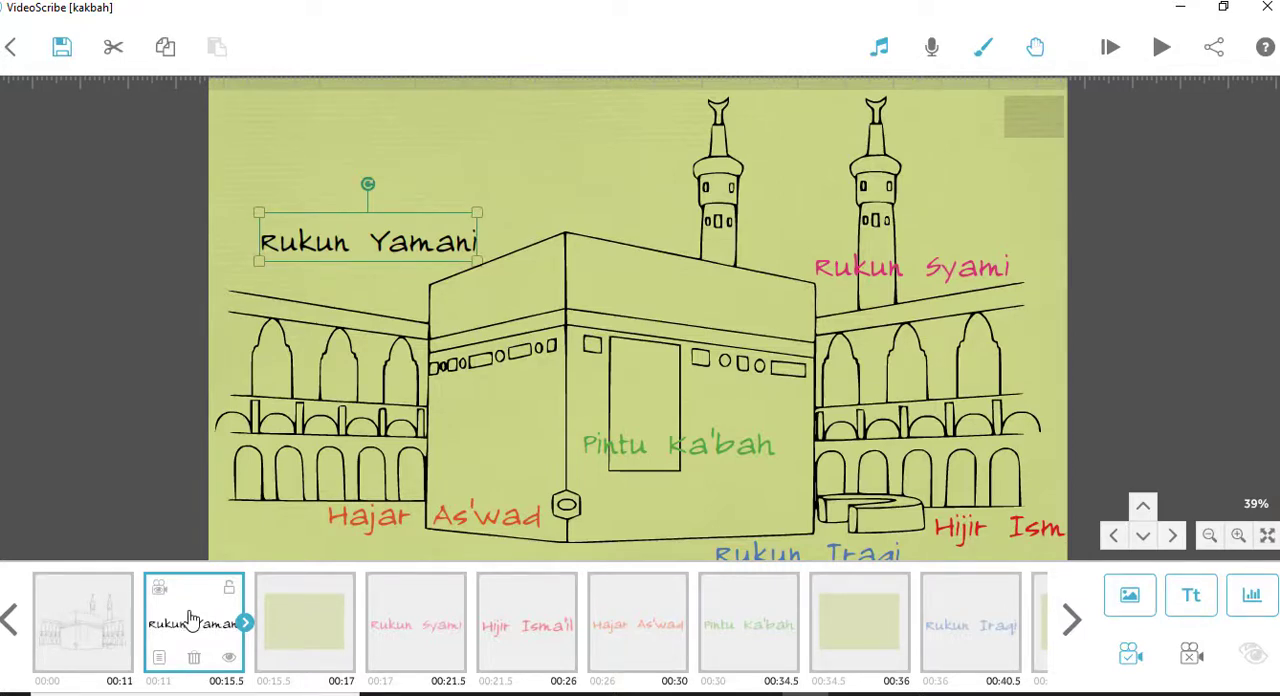
pyautogui.click(1110, 47)
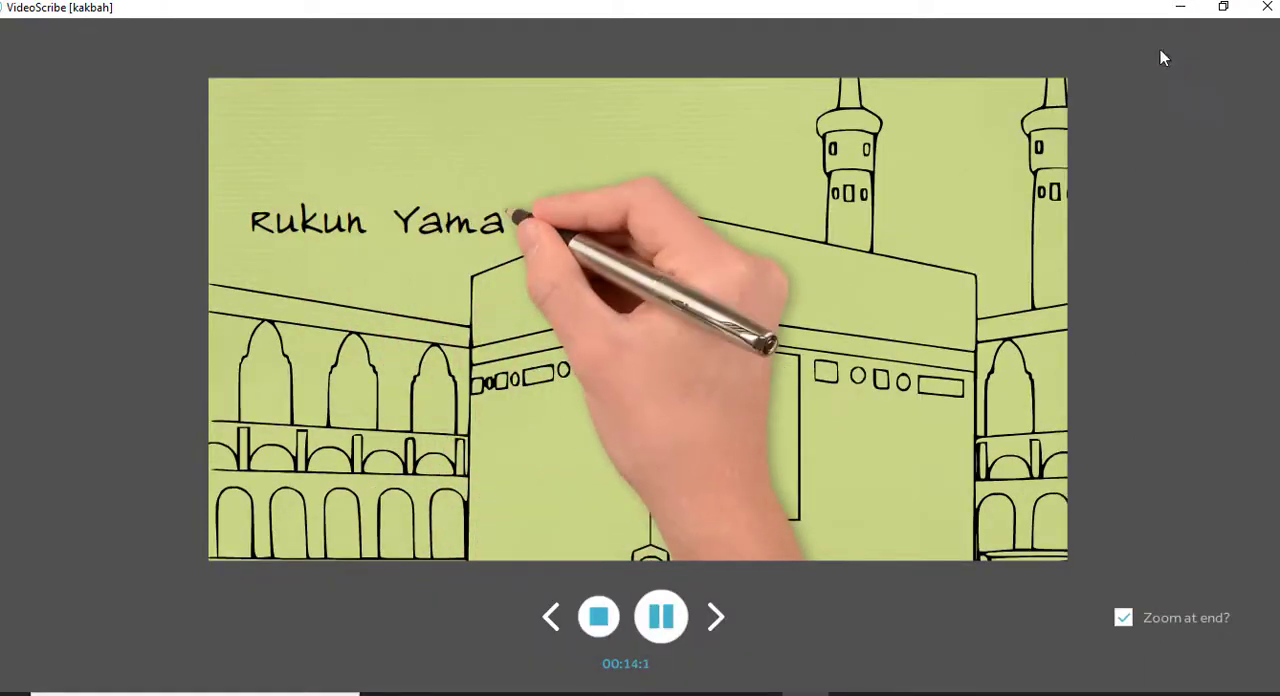
pyautogui.click(598, 620)
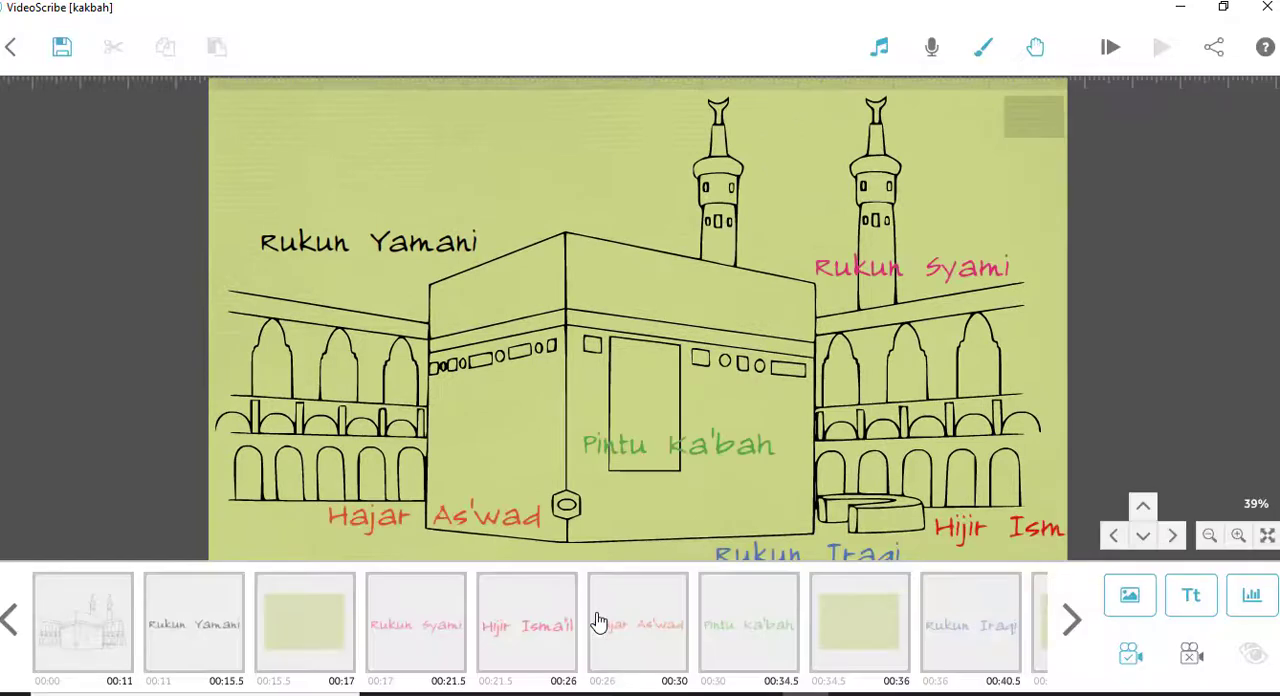
# - Change the Rukun Yamani text's drawing hand to the hand holding the white marker with a red cap
pyautogui.click(211, 622)
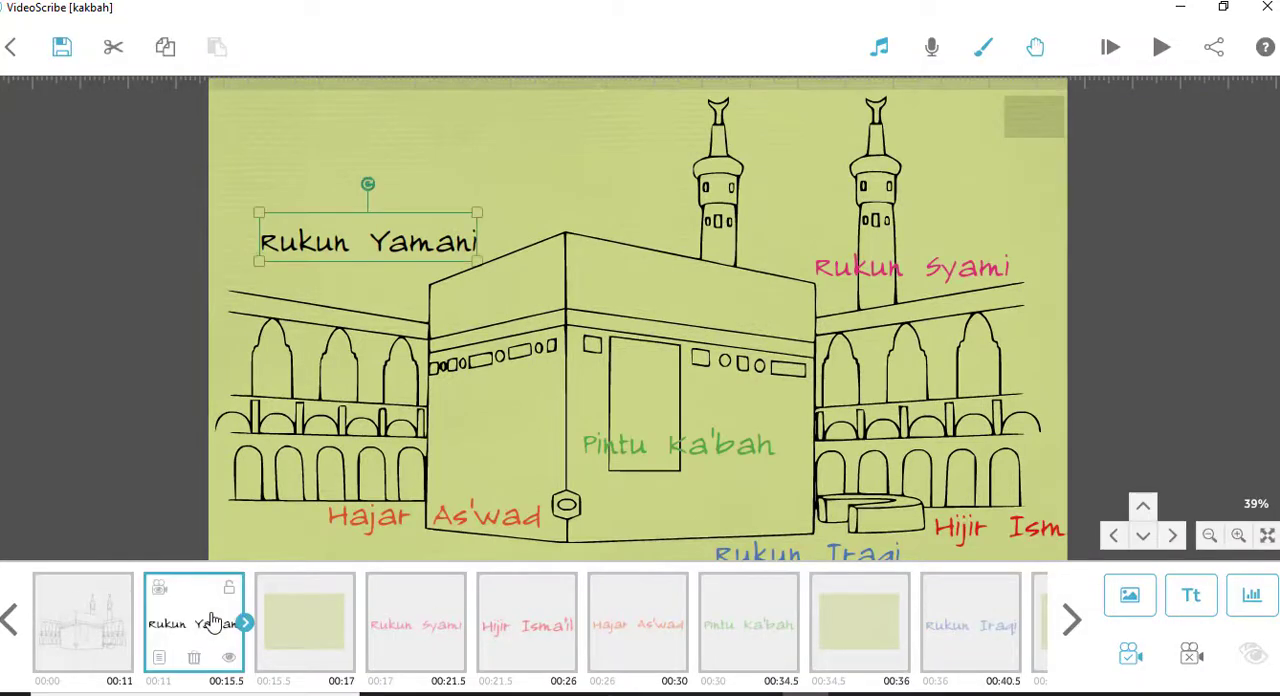
pyautogui.doubleClick(413, 247)
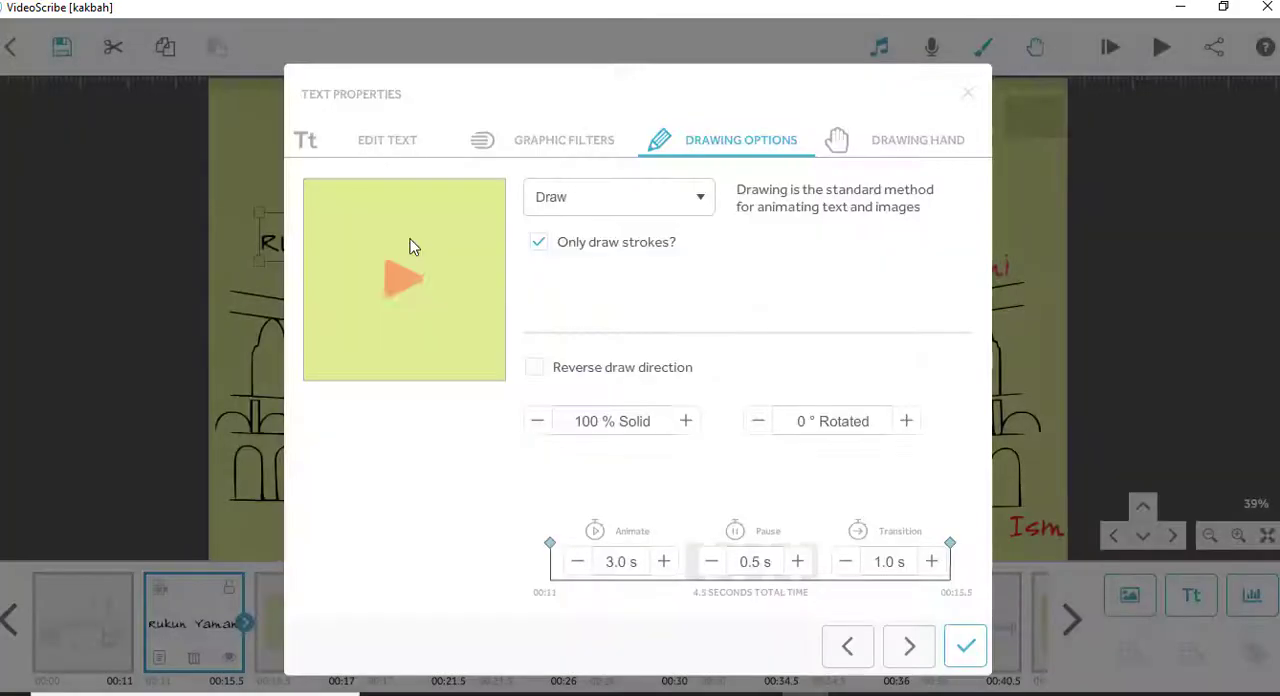
pyautogui.click(932, 148)
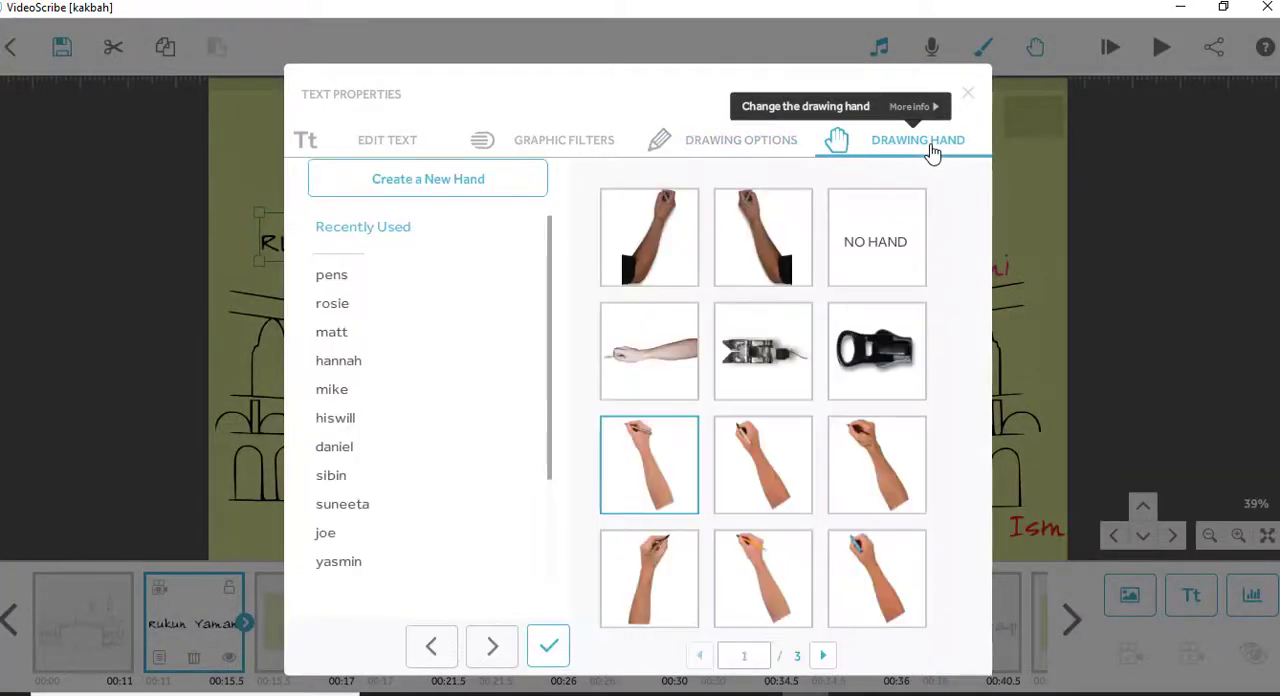
pyautogui.click(823, 655)
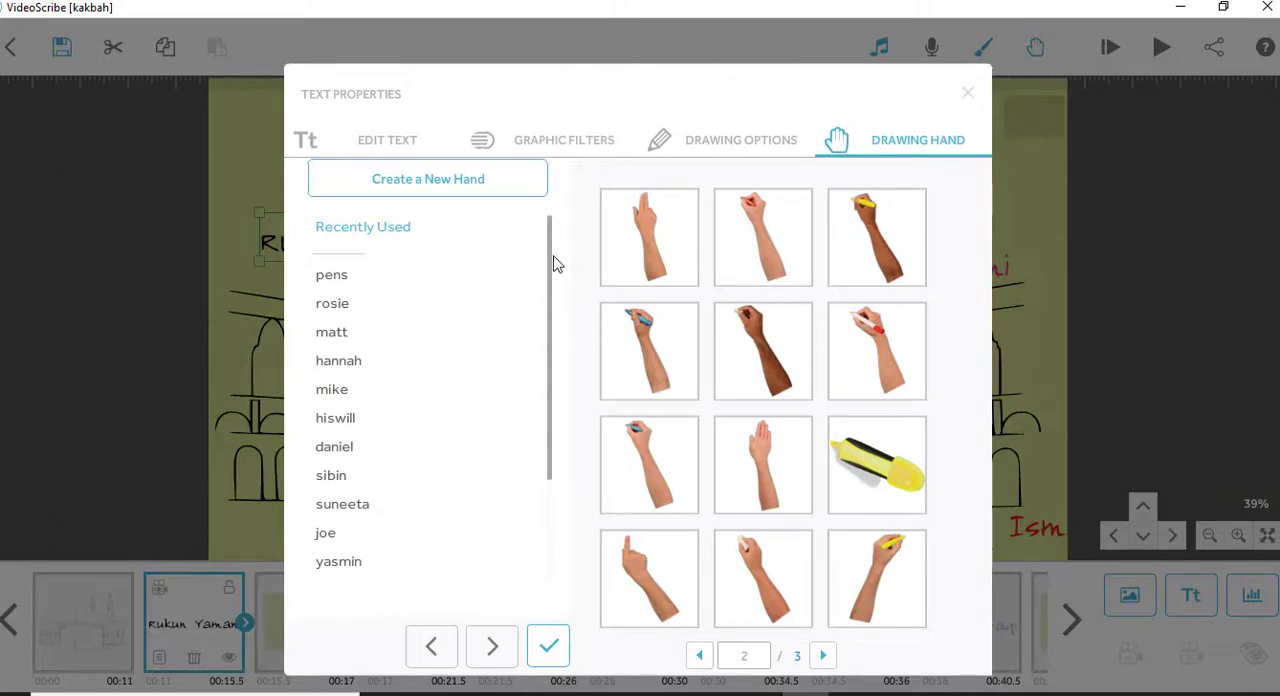
pyautogui.click(884, 350)
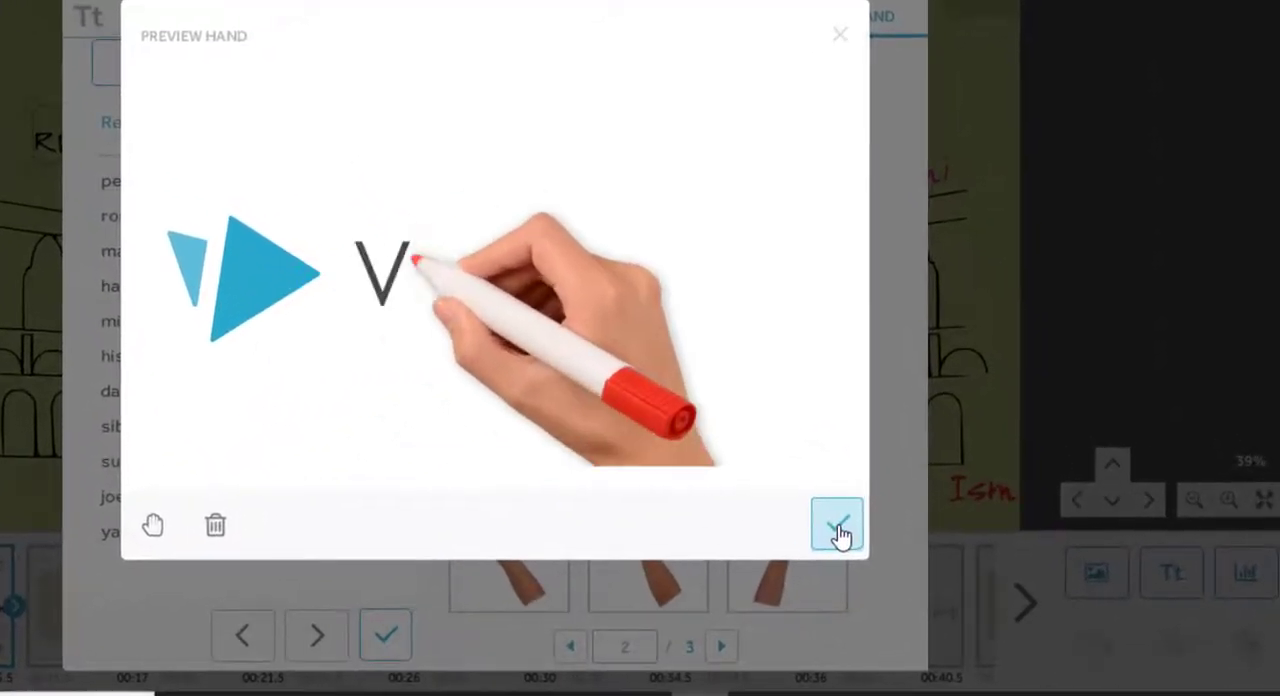
pyautogui.click(838, 533)
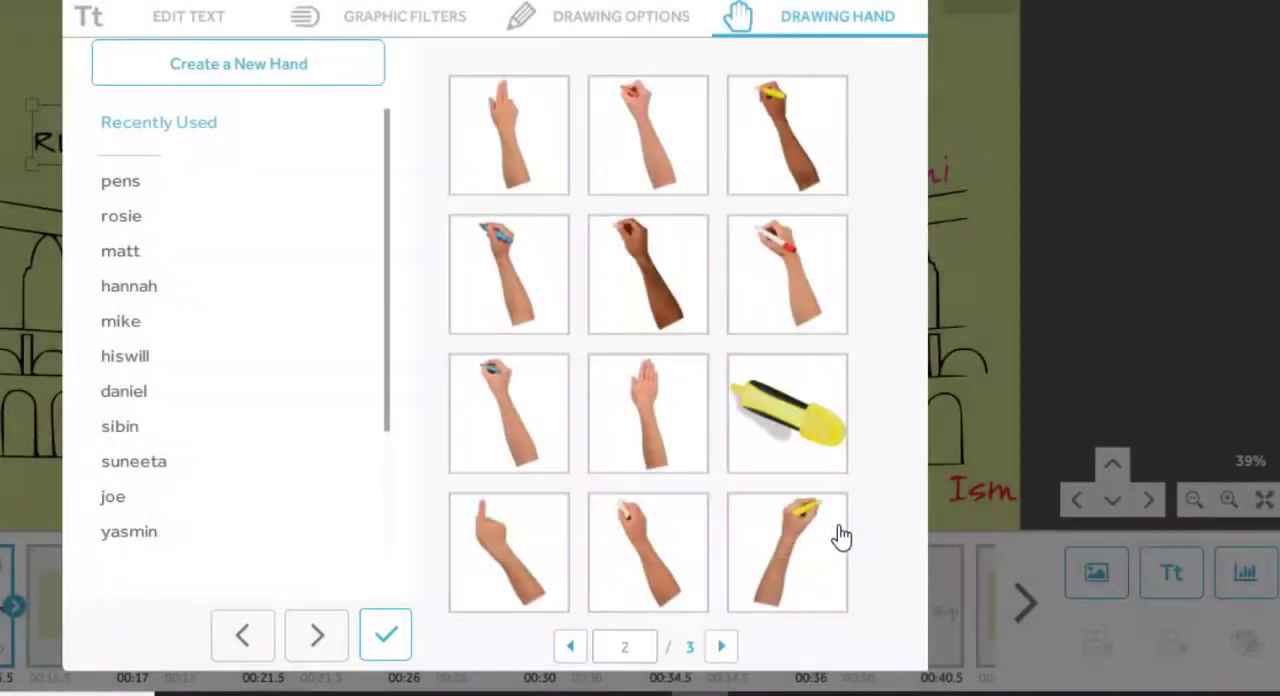
pyautogui.click(386, 636)
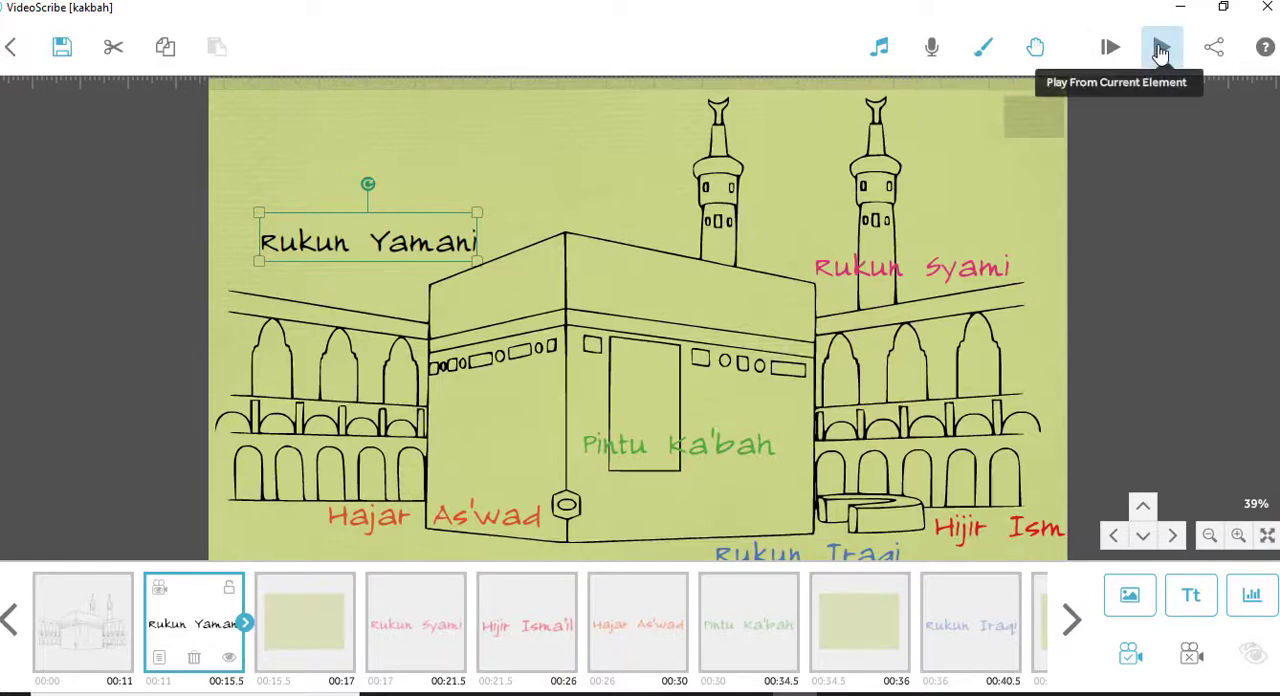
# - Play the animation from the Rukun Yamani text, then from the Rukun Syami text, to compare their drawing hands
pyautogui.click(1160, 50)
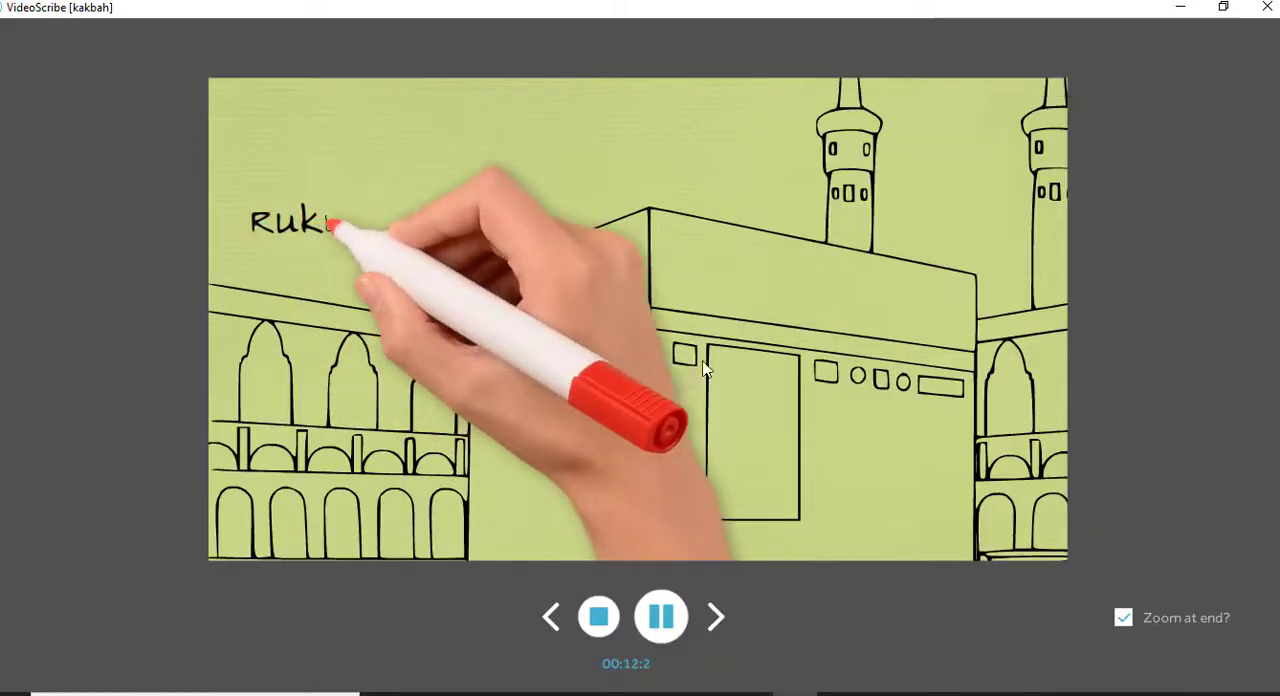
pyautogui.click(600, 618)
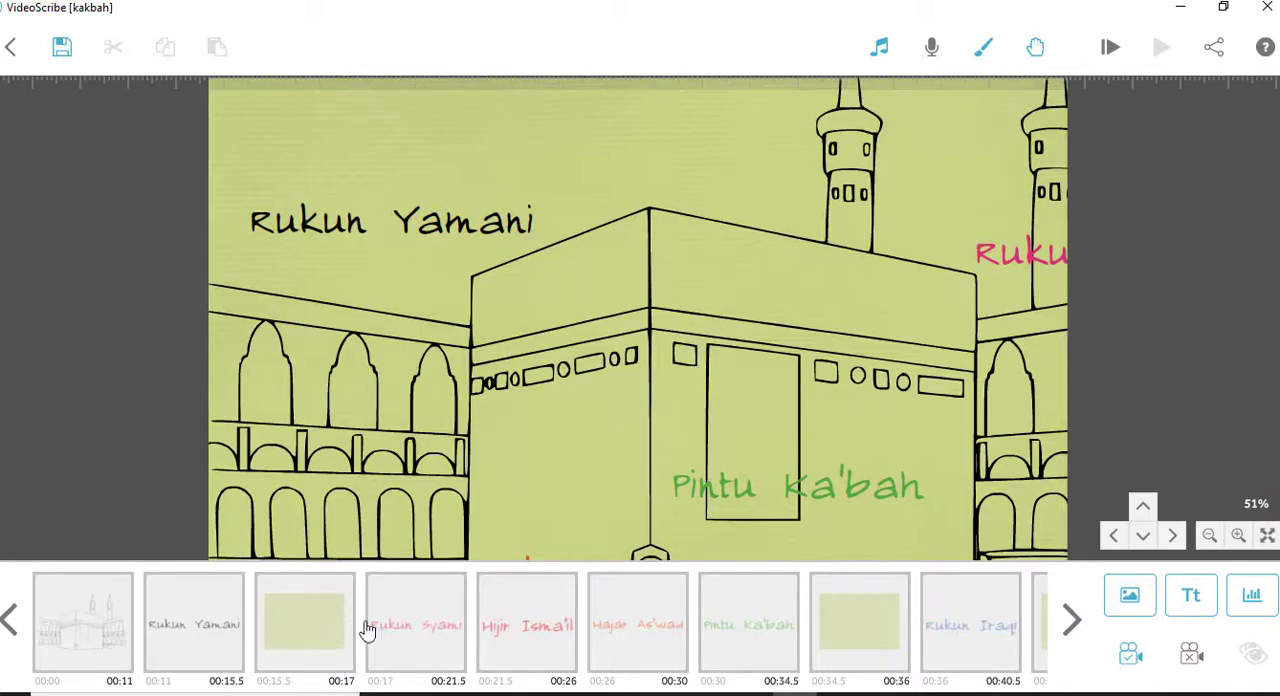
pyautogui.click(437, 632)
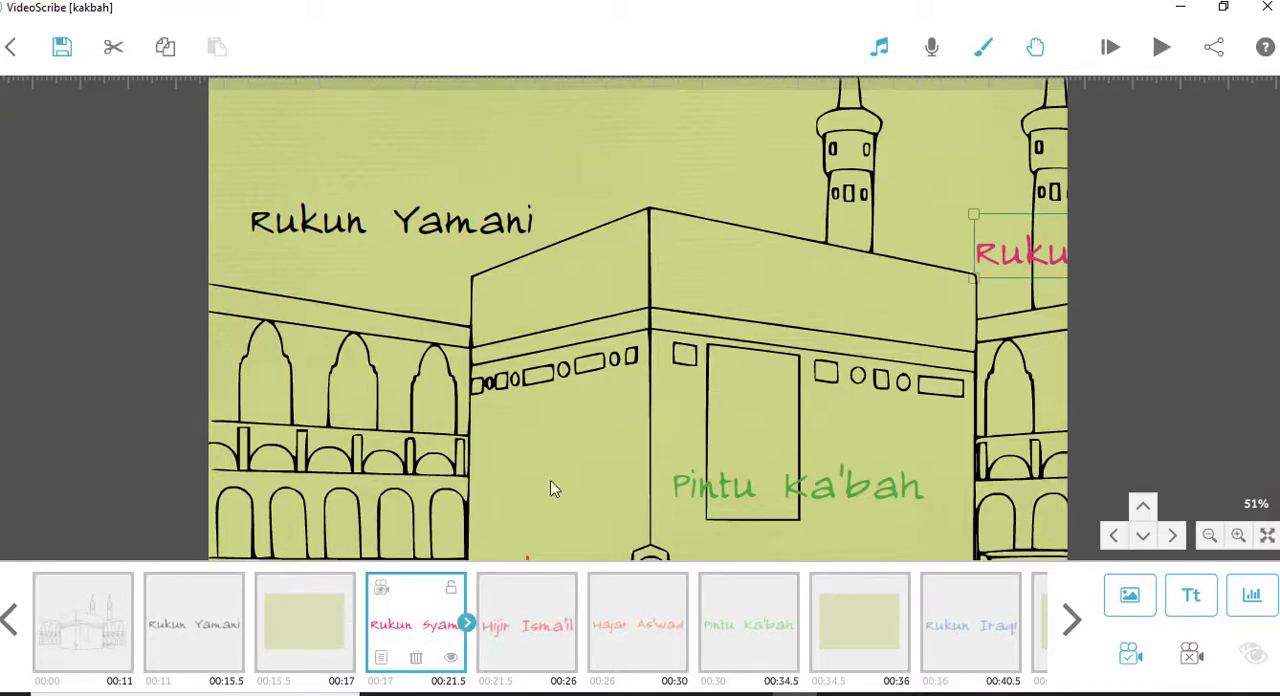
pyautogui.click(1163, 49)
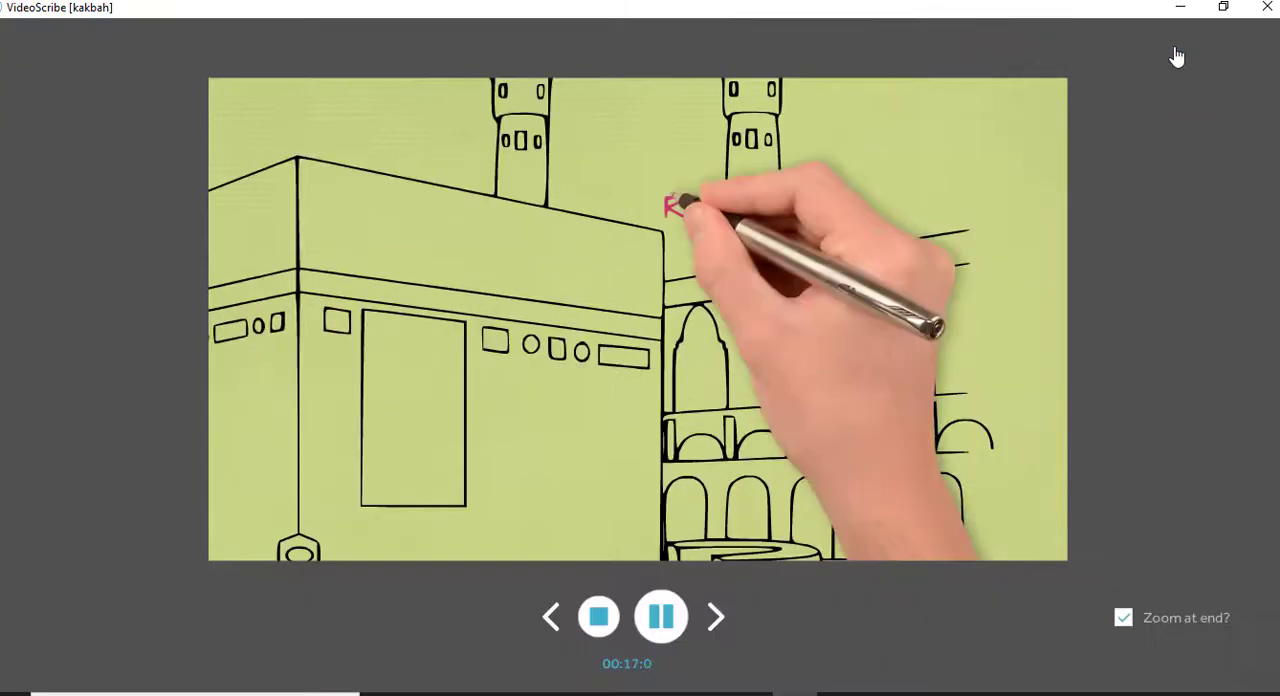
pyautogui.click(597, 618)
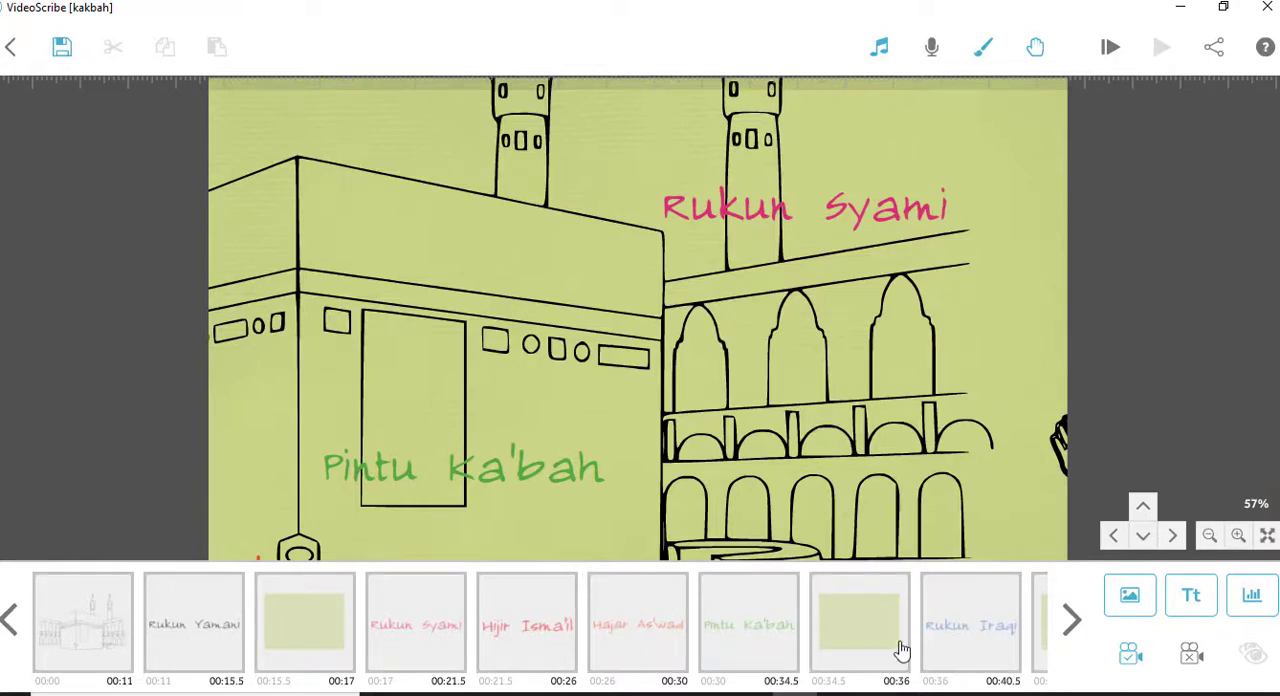
# - Open the Rukun Syami text's editing settings, look at the colour palette without changing the colour, and close the properties
pyautogui.click(409, 623)
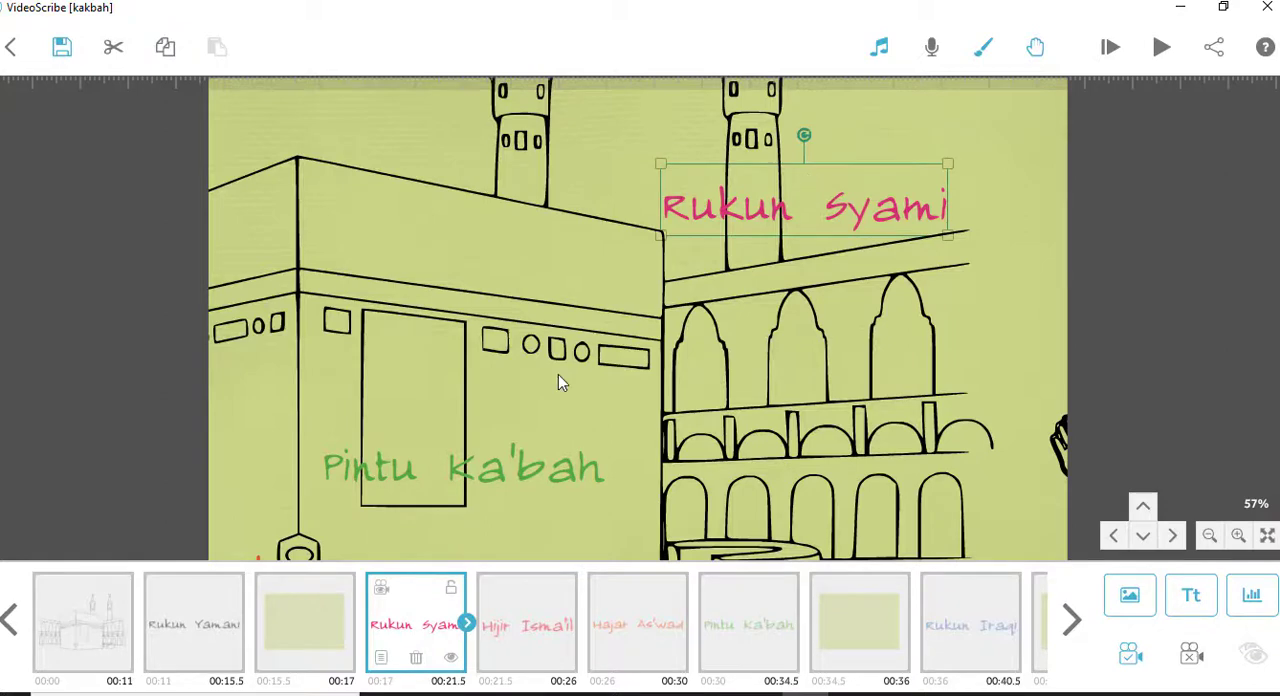
pyautogui.doubleClick(756, 211)
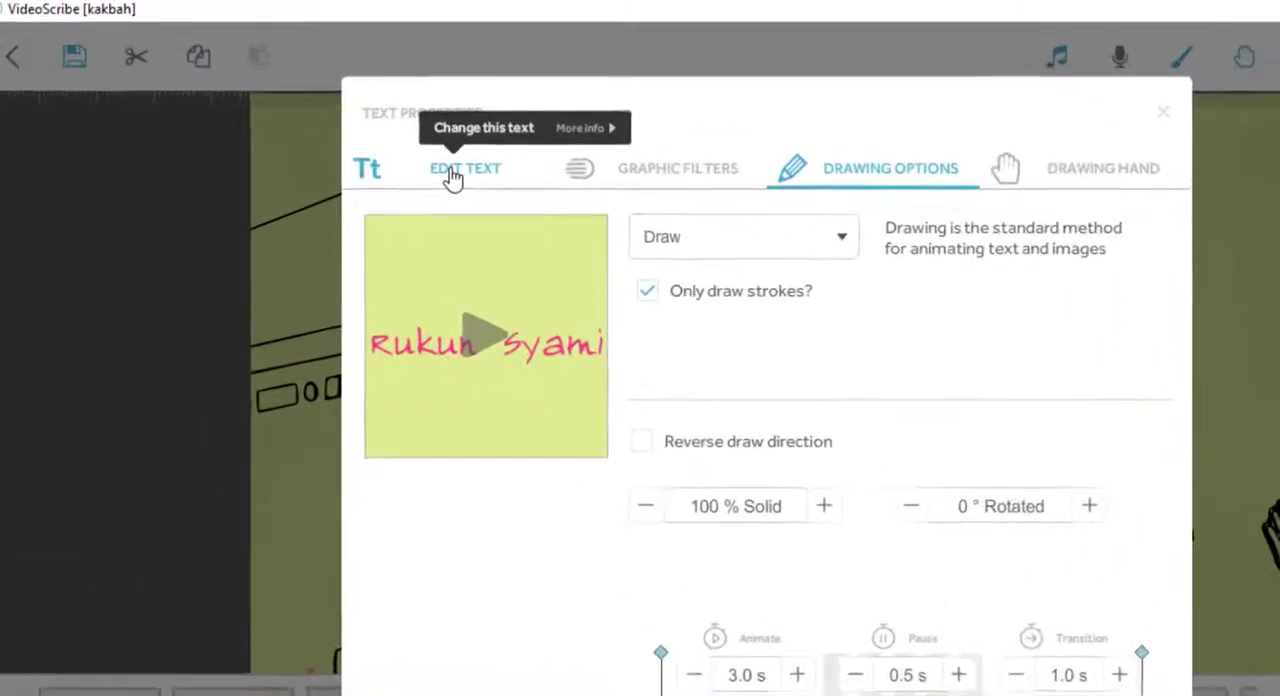
pyautogui.click(381, 148)
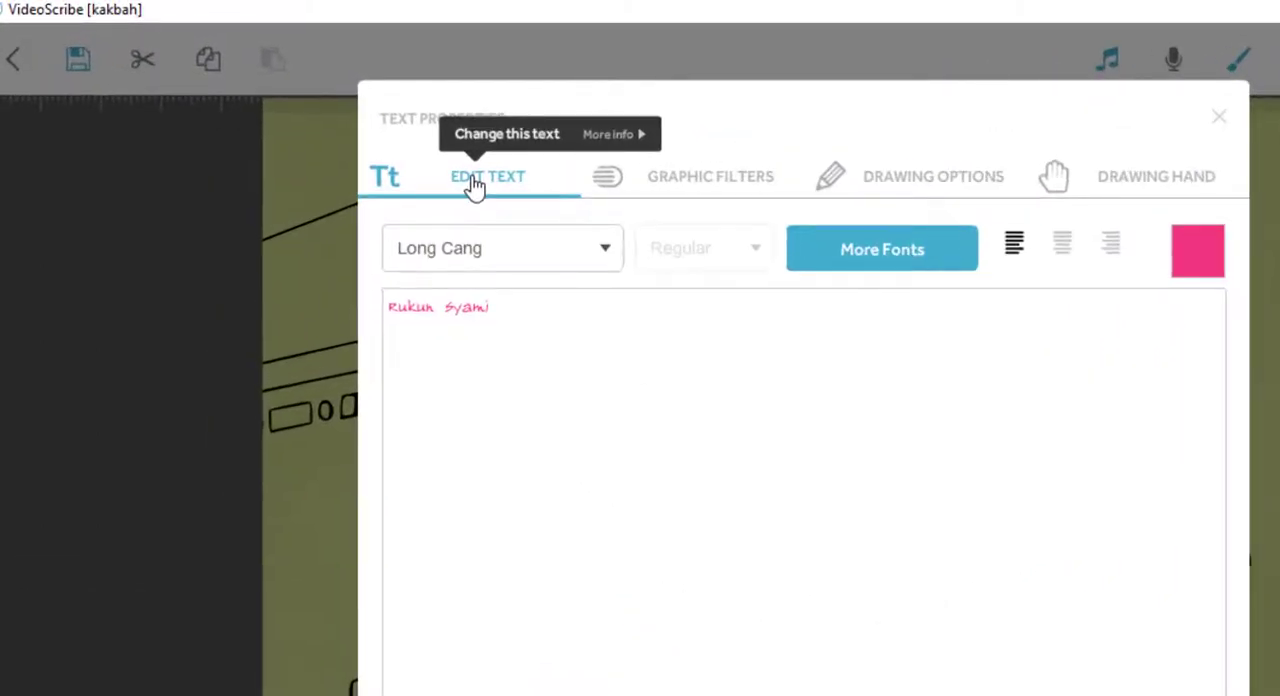
pyautogui.click(1208, 256)
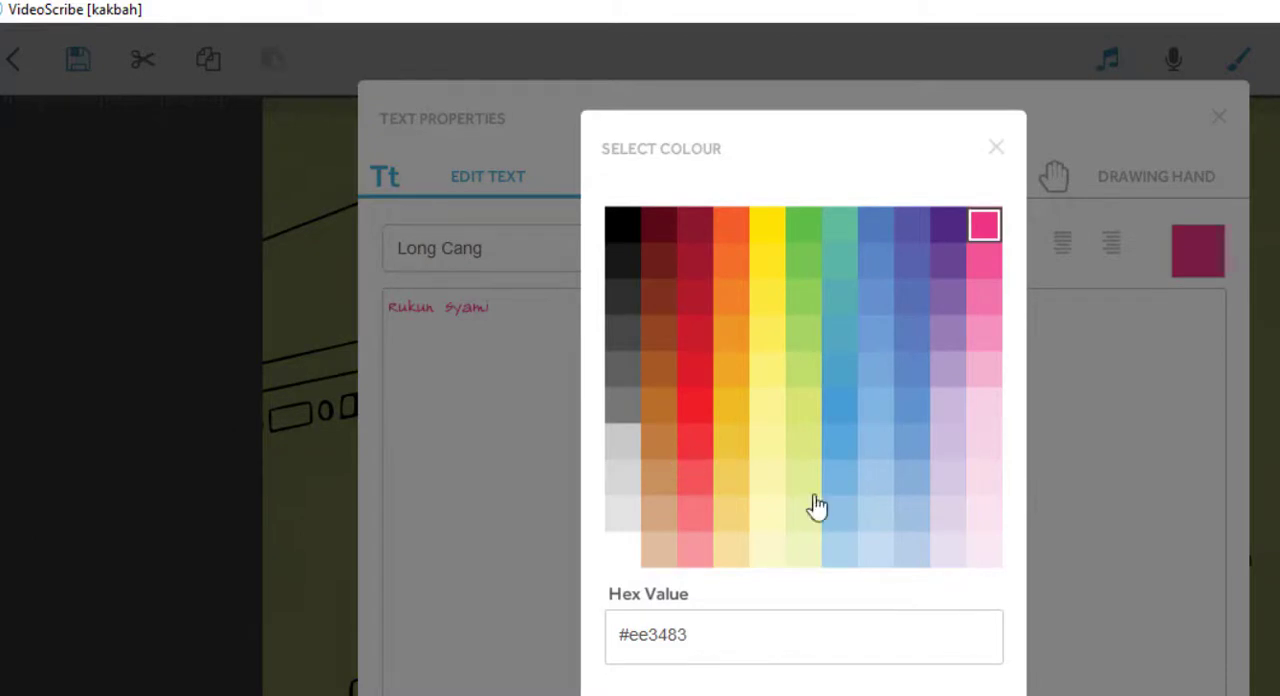
pyautogui.press('Escape')
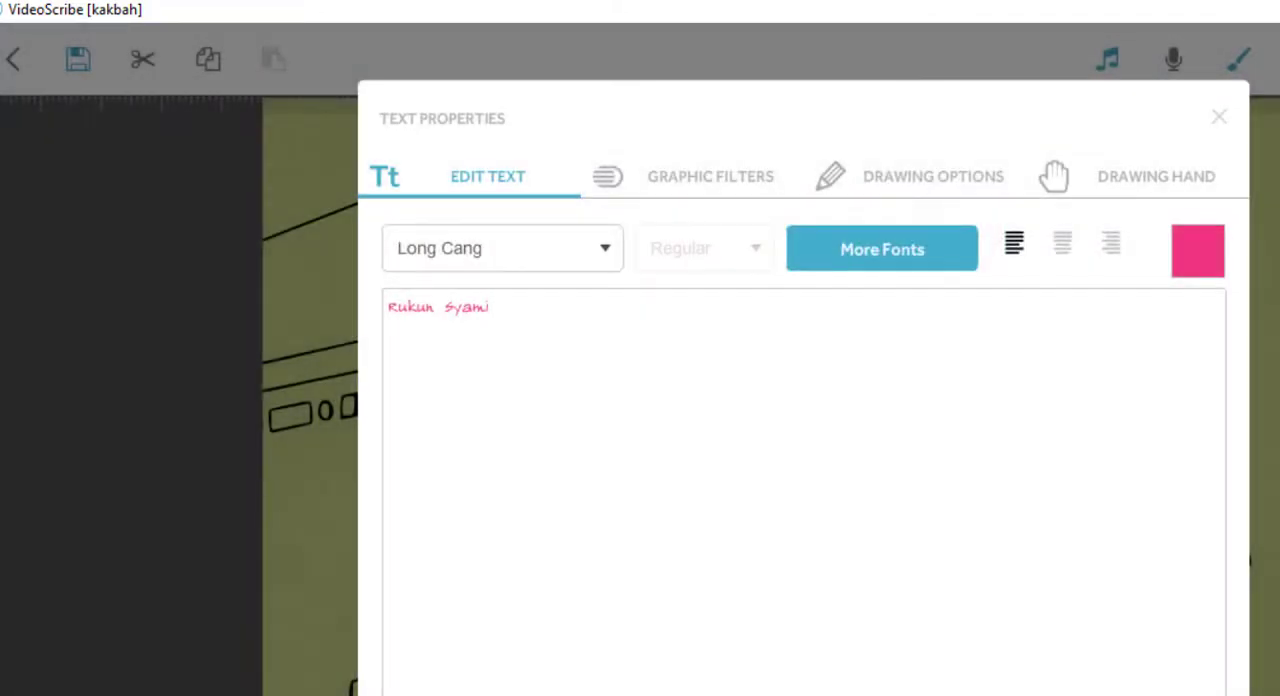
pyautogui.press('Return')
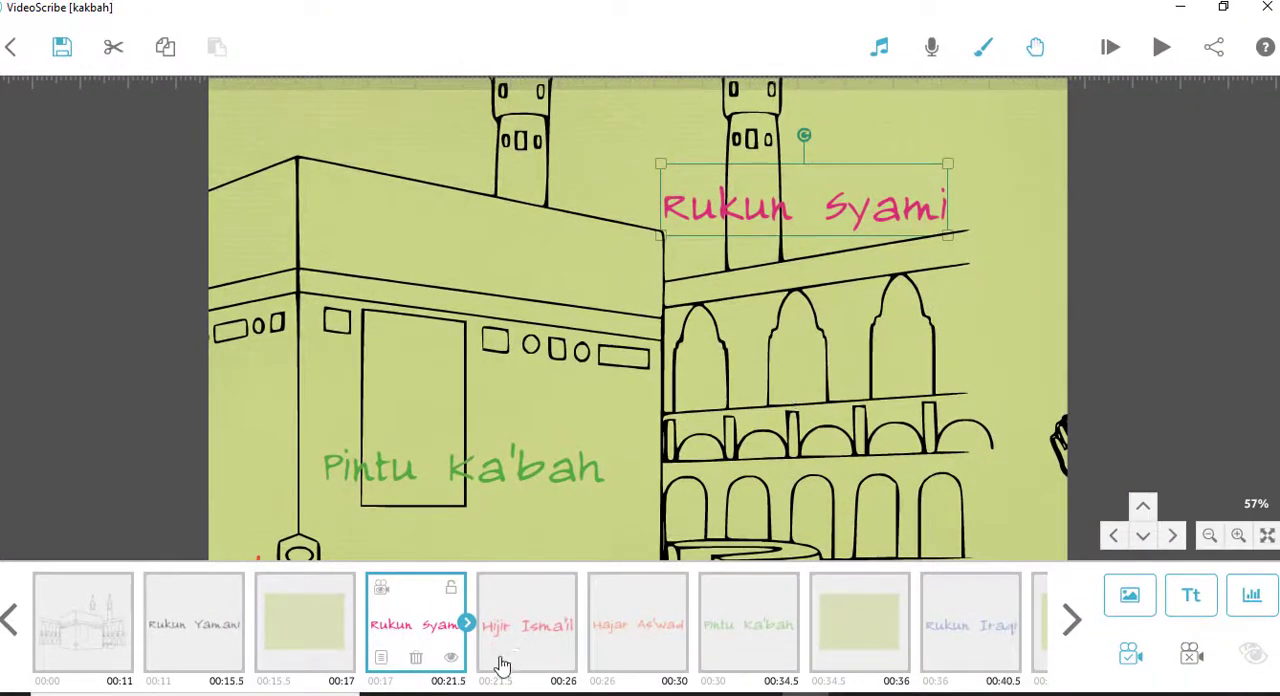
# - Move the canvas view to the camera position stored for the Hijir Isma'il text element
pyautogui.click(528, 640)
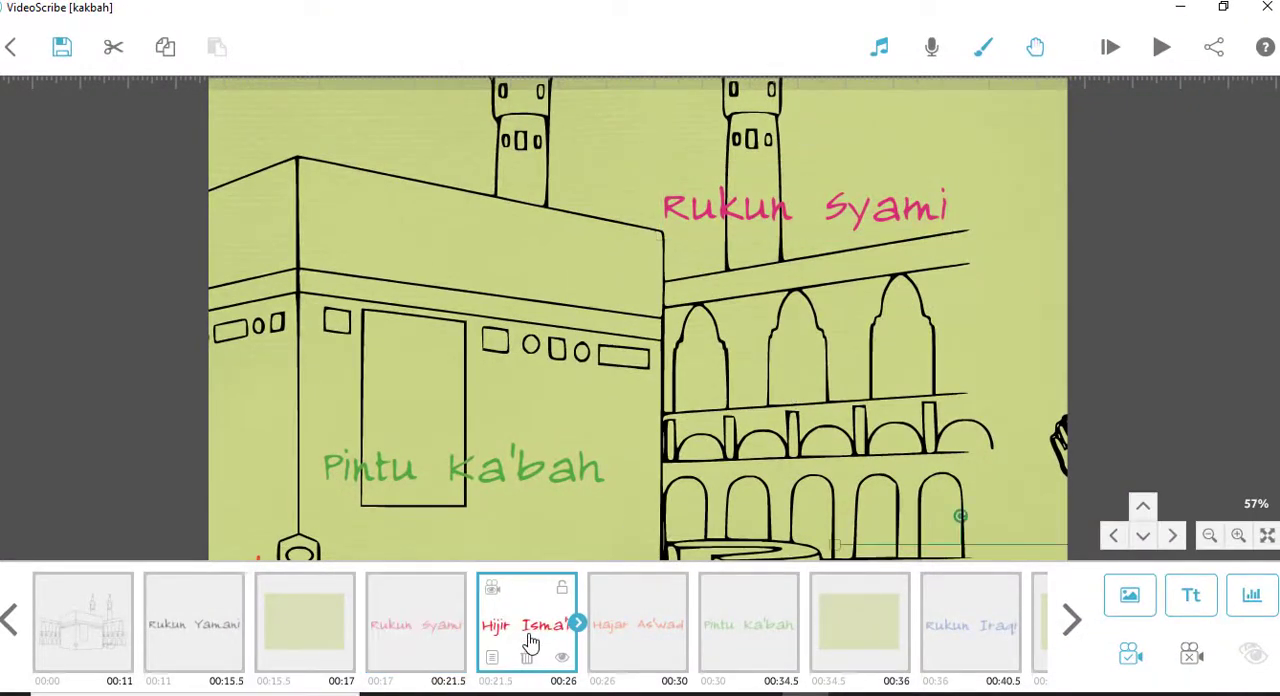
pyautogui.click(493, 589)
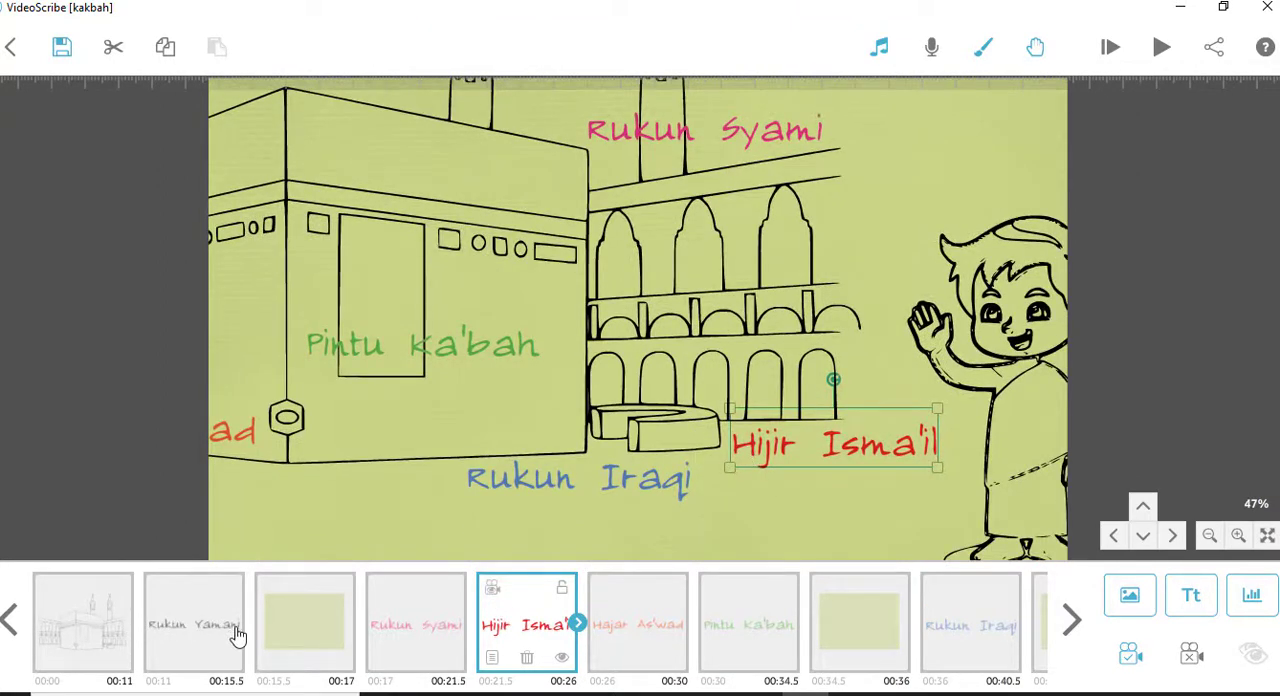
# - Play the animation from the Rukun Syami text through the Hajar As'wad text, then stop the preview
pyautogui.click(441, 645)
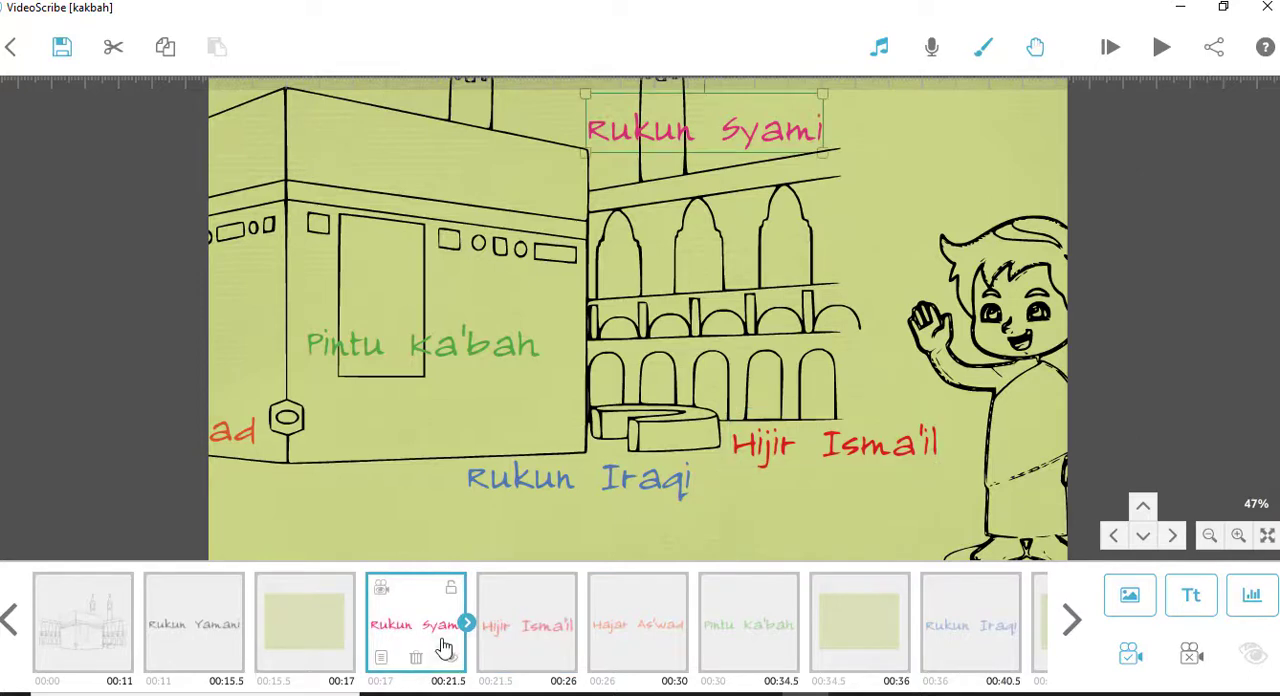
pyautogui.click(1160, 47)
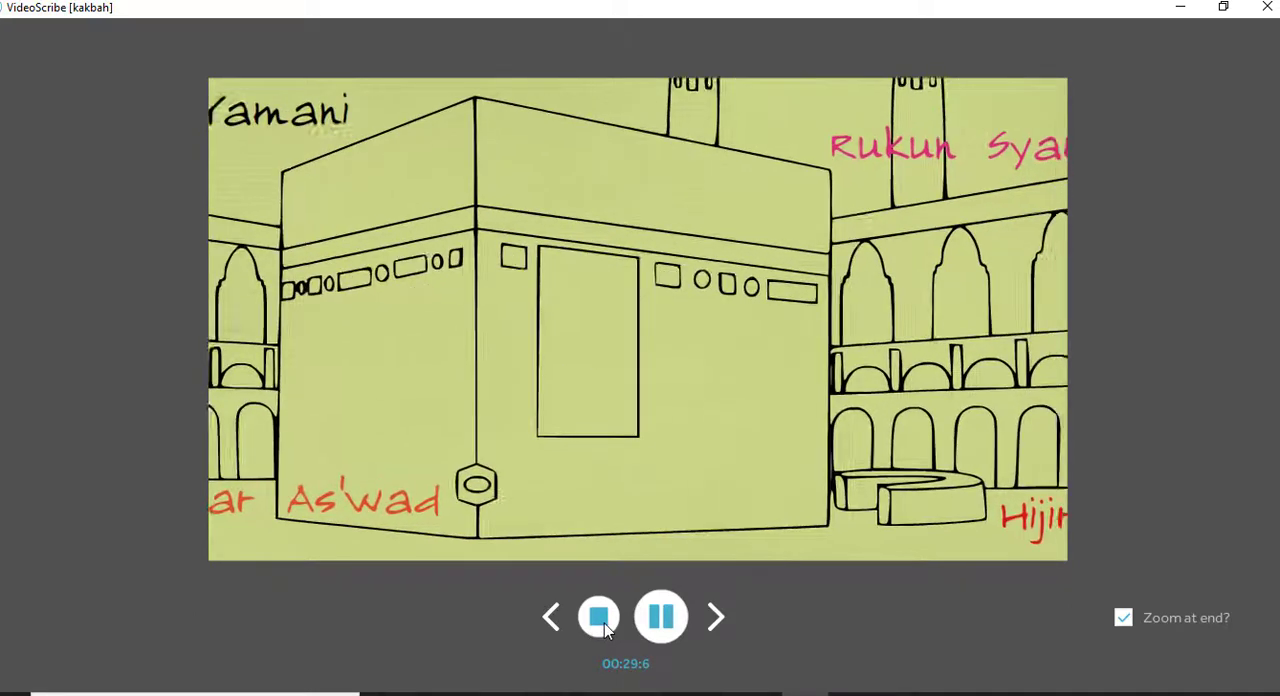
pyautogui.click(603, 625)
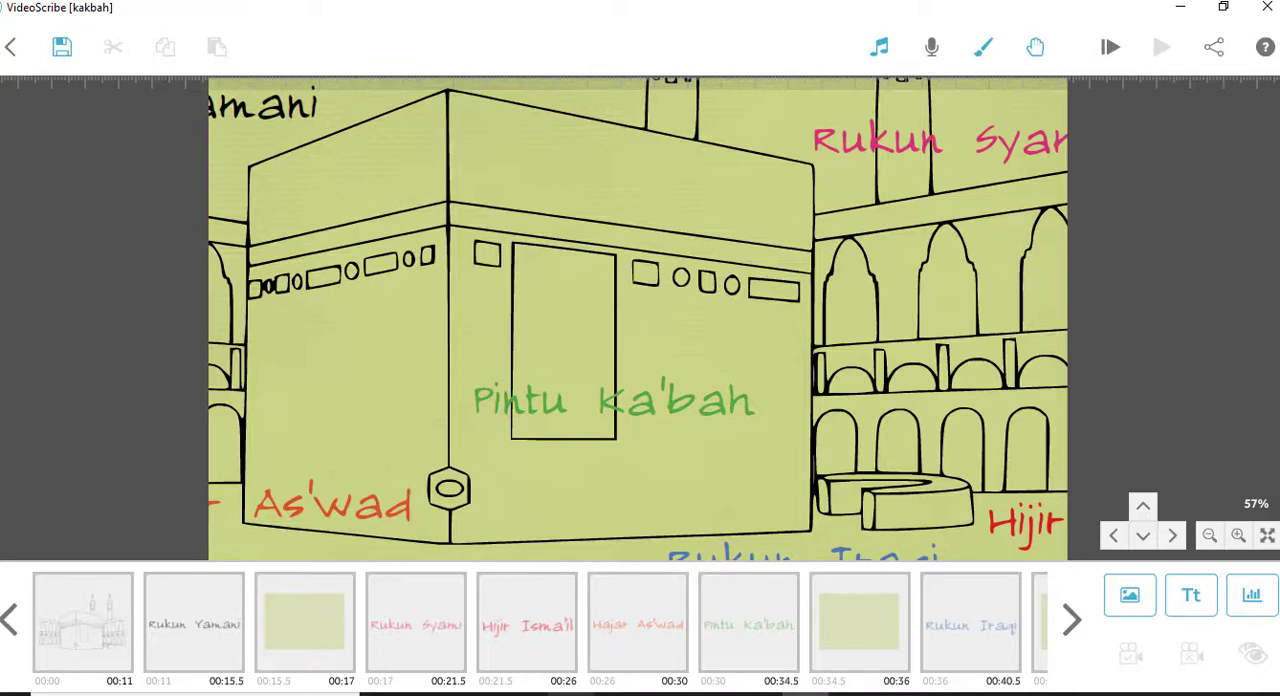
# - View the stored camera positions of the Hijir Isma'il, Hajar As'wad, Pintu Ka'bah and Rukun Iraqi texts one after another
pyautogui.click(538, 613)
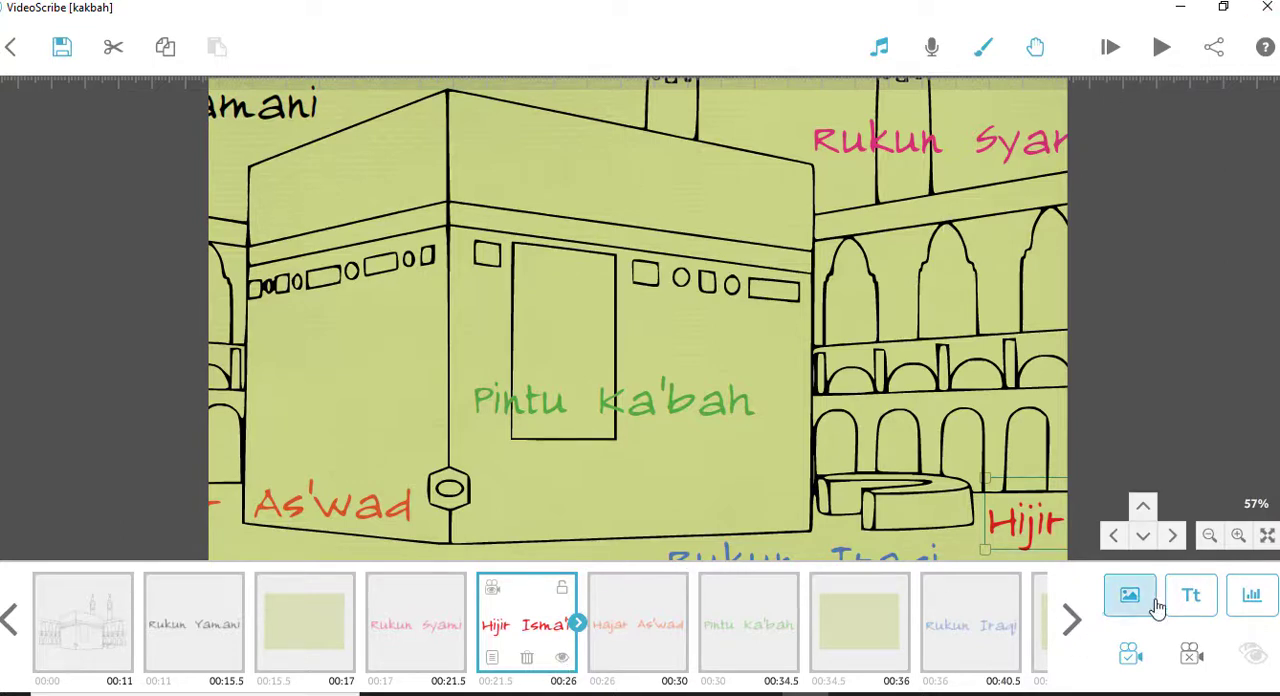
pyautogui.click(1127, 652)
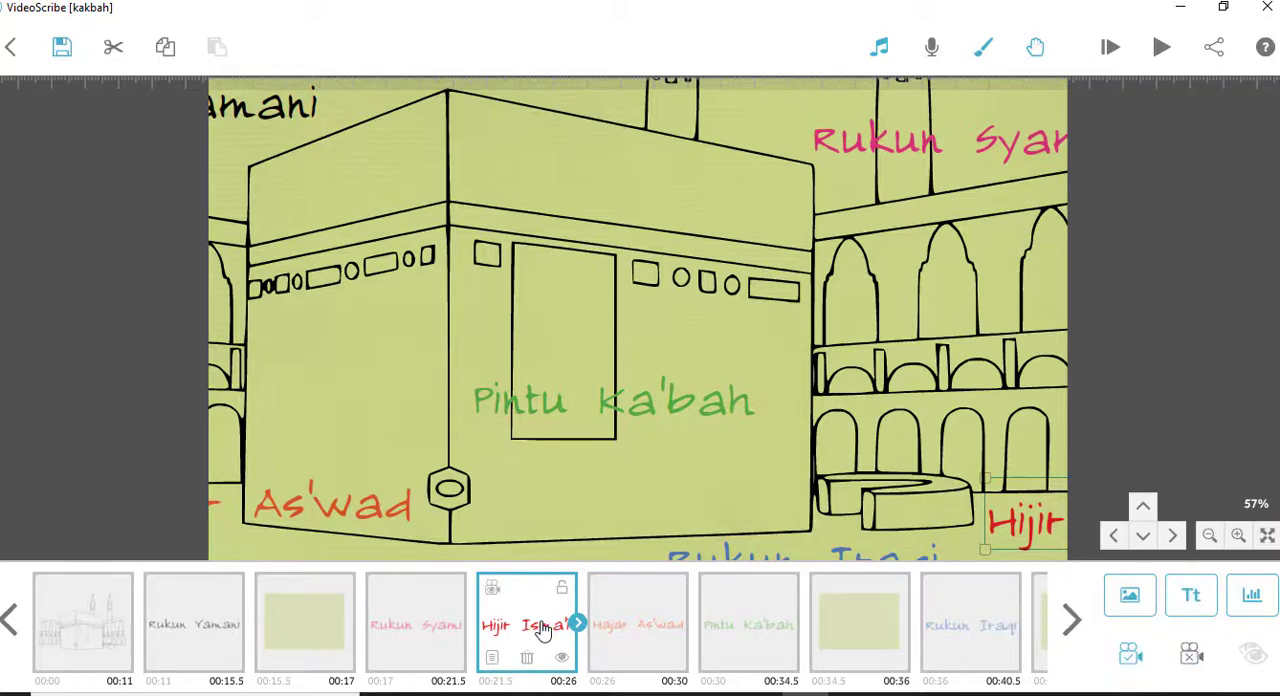
pyautogui.click(493, 592)
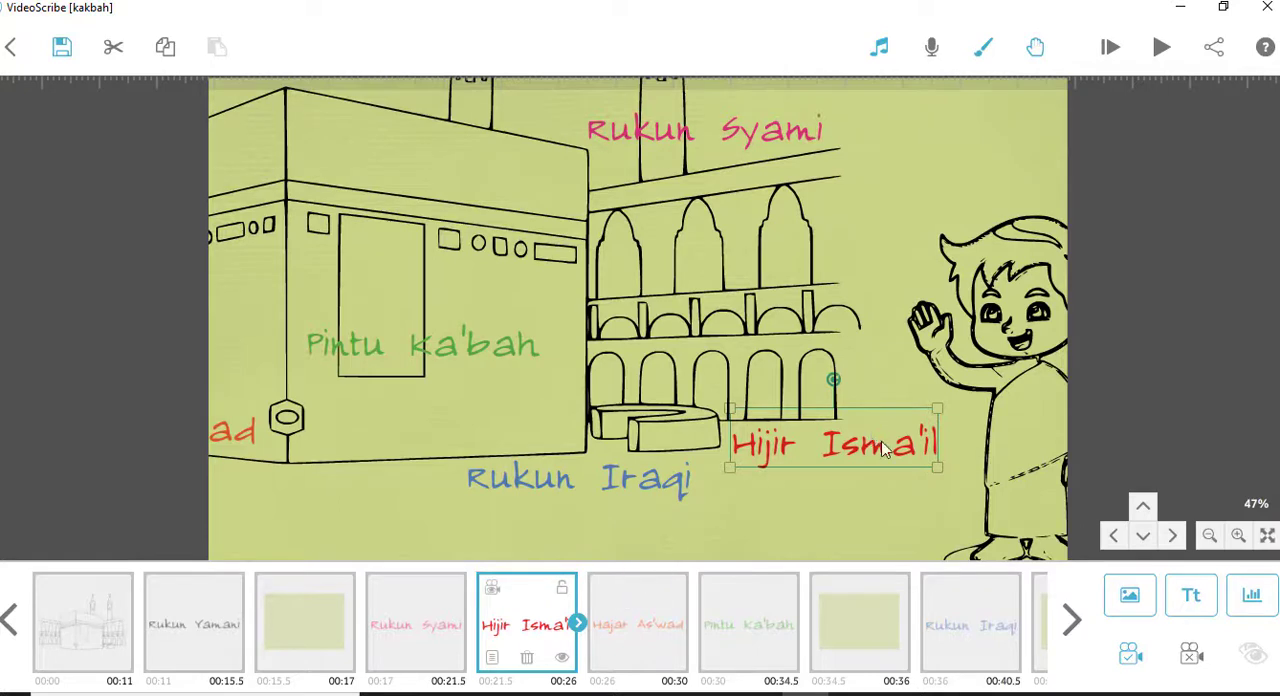
pyautogui.click(644, 641)
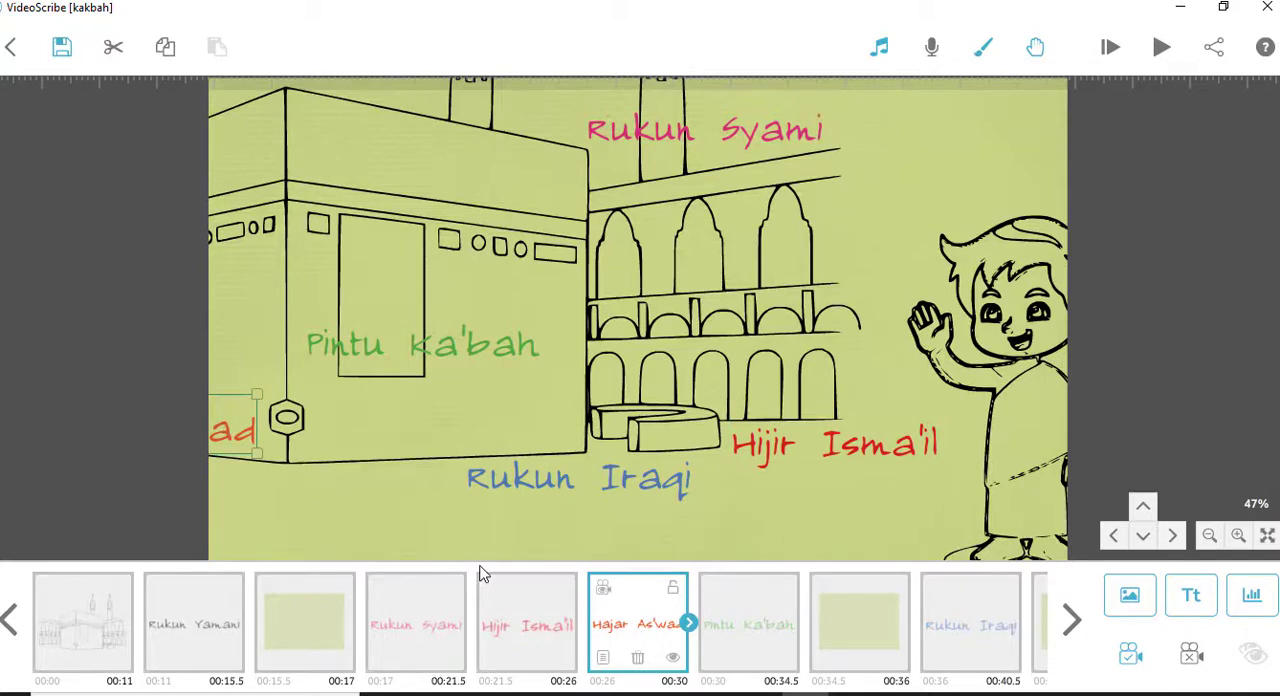
pyautogui.click(605, 594)
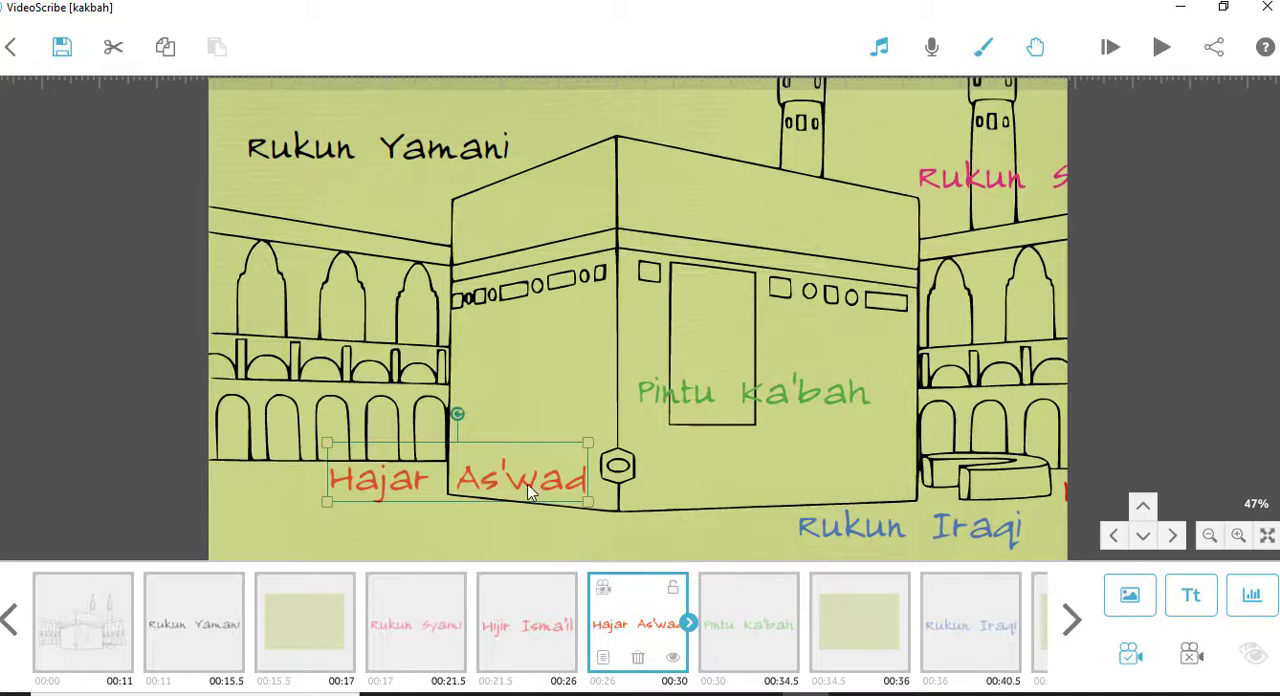
pyautogui.click(528, 624)
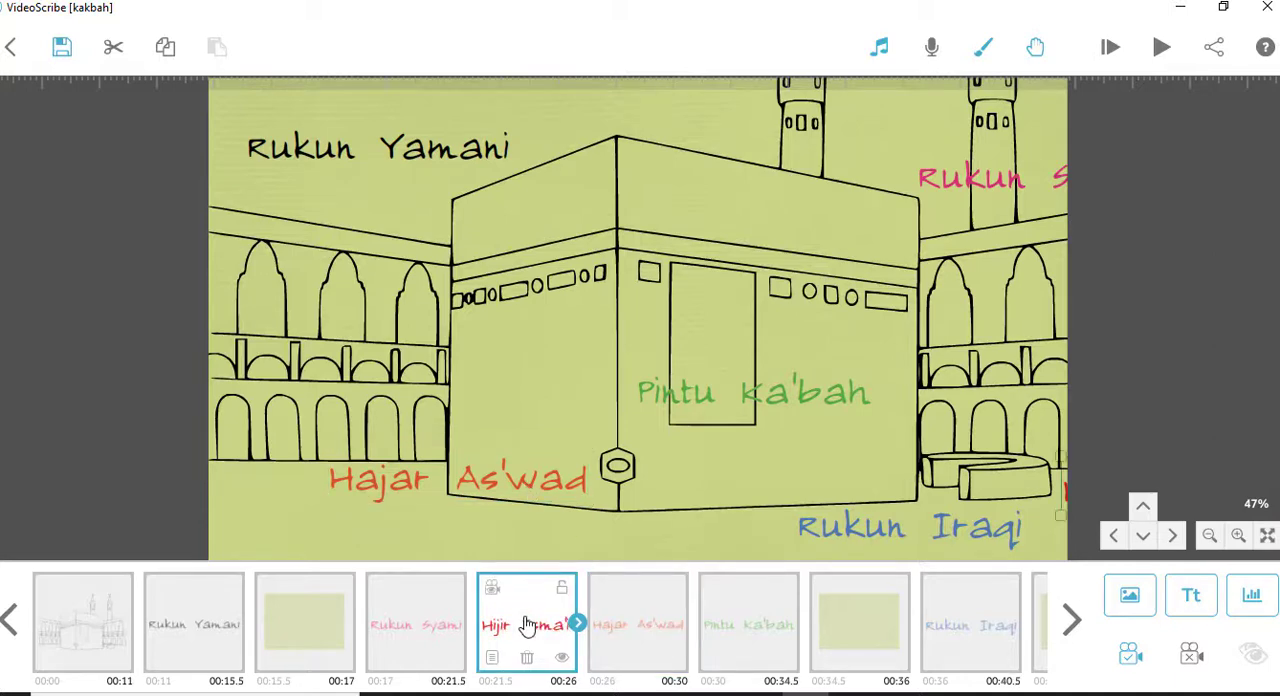
pyautogui.click(638, 636)
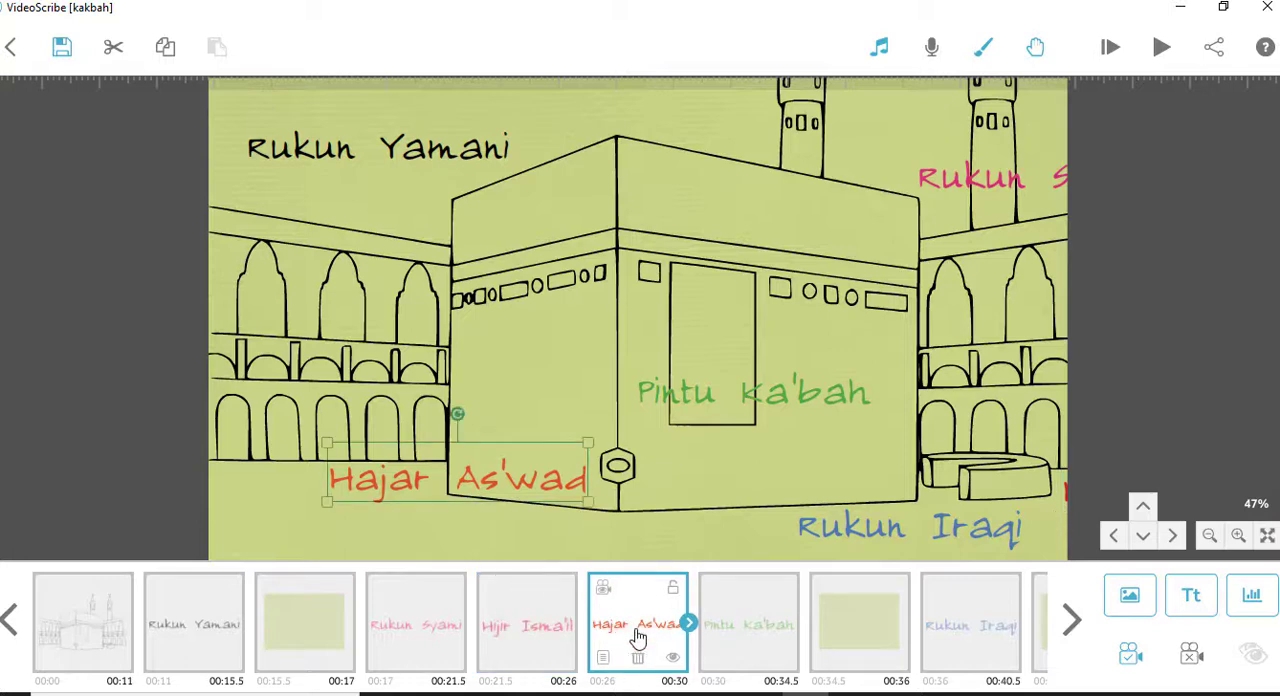
pyautogui.click(748, 636)
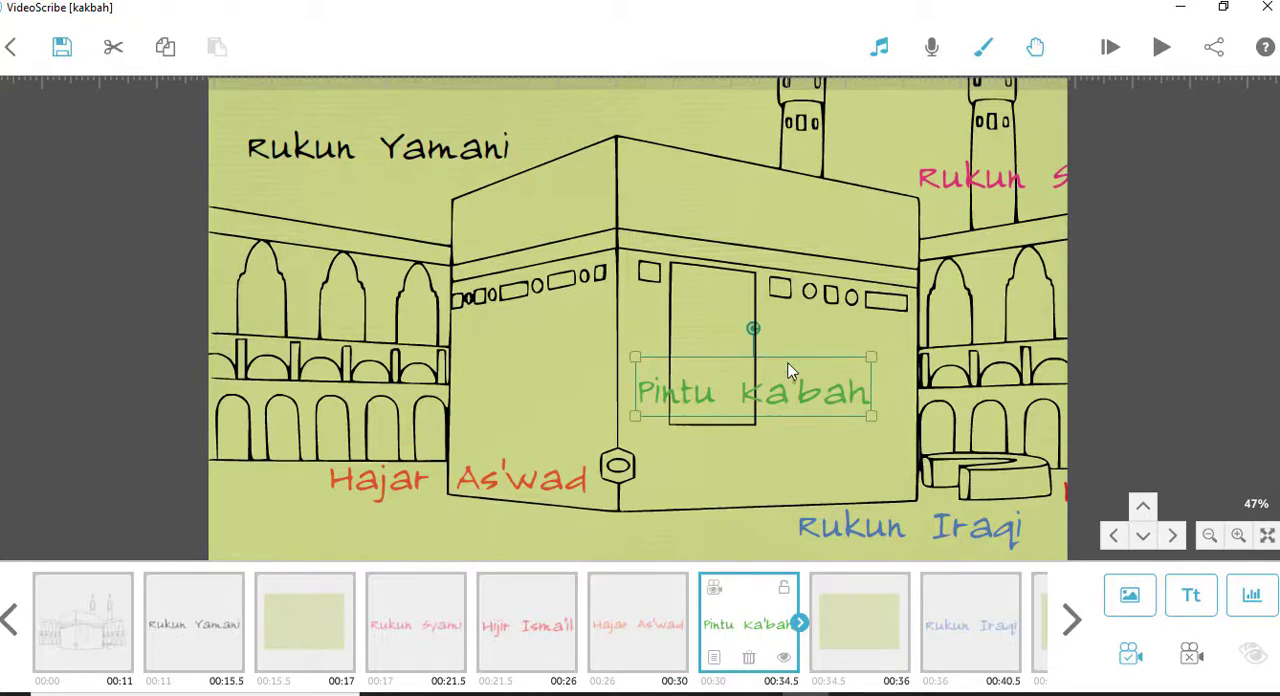
pyautogui.click(715, 590)
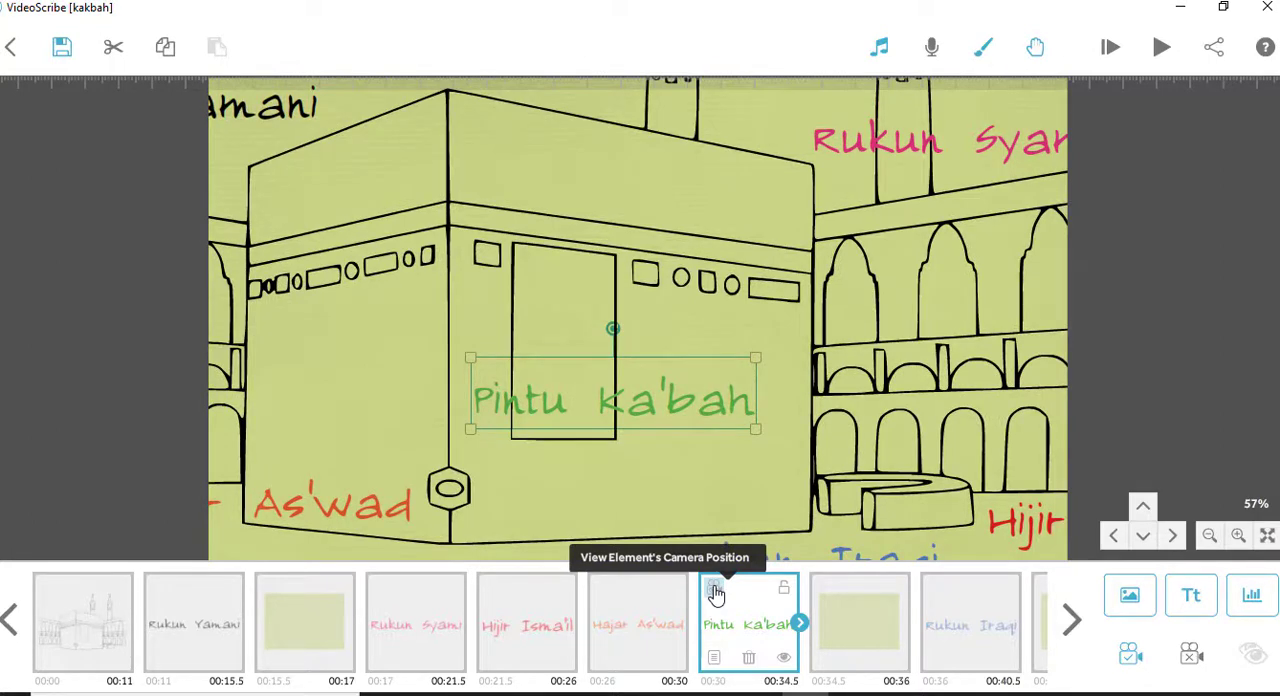
pyautogui.click(1000, 647)
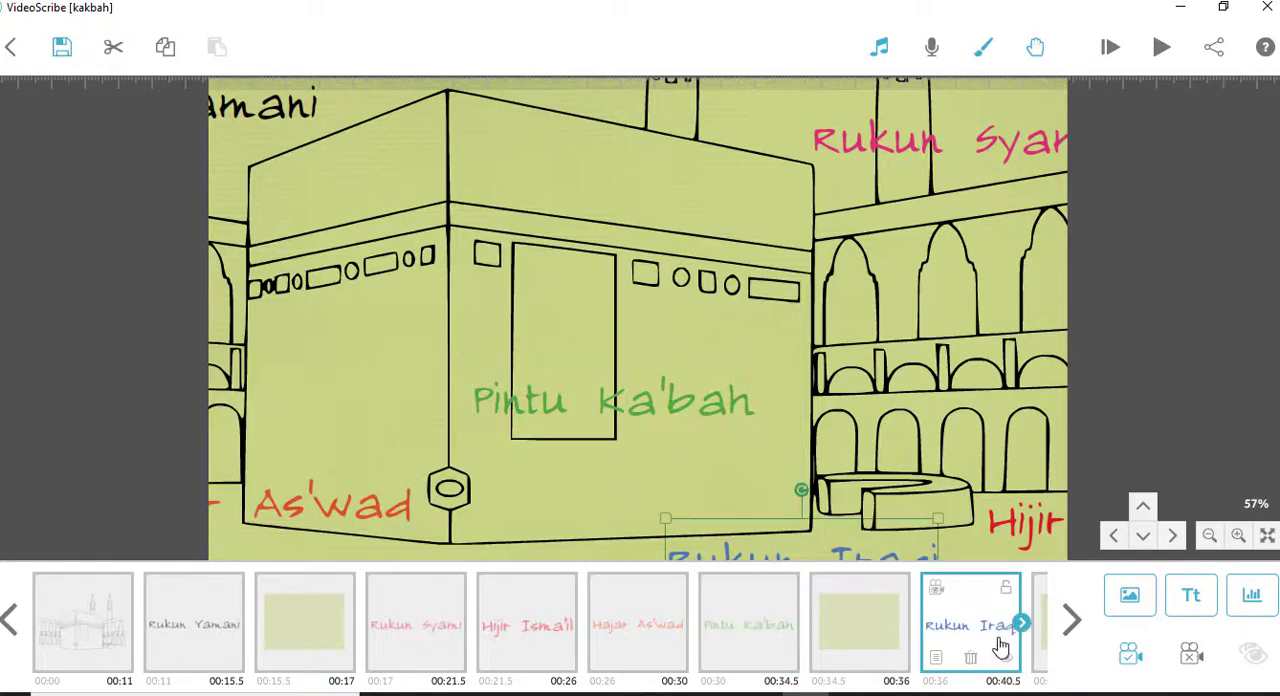
pyautogui.click(935, 596)
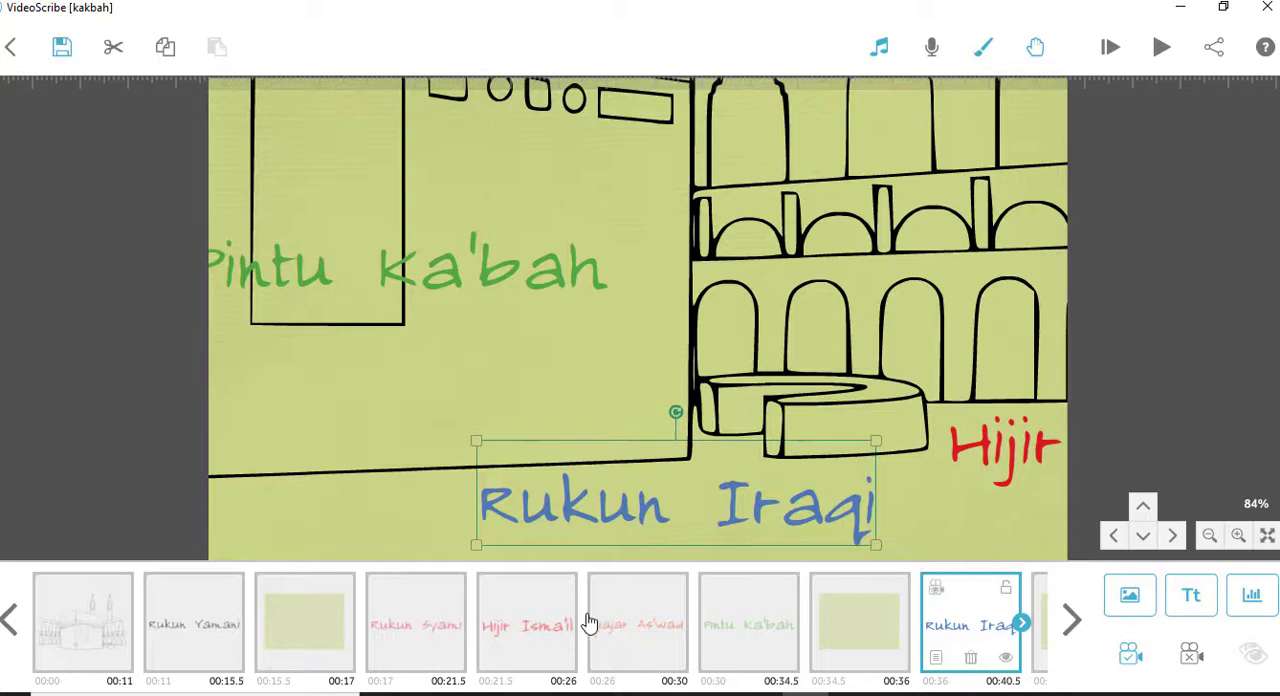
# - Move the Hijir Isma'il text to the empty area below the Rukun Iraqi text and enlarge it to more than twice its size
pyautogui.click(530, 632)
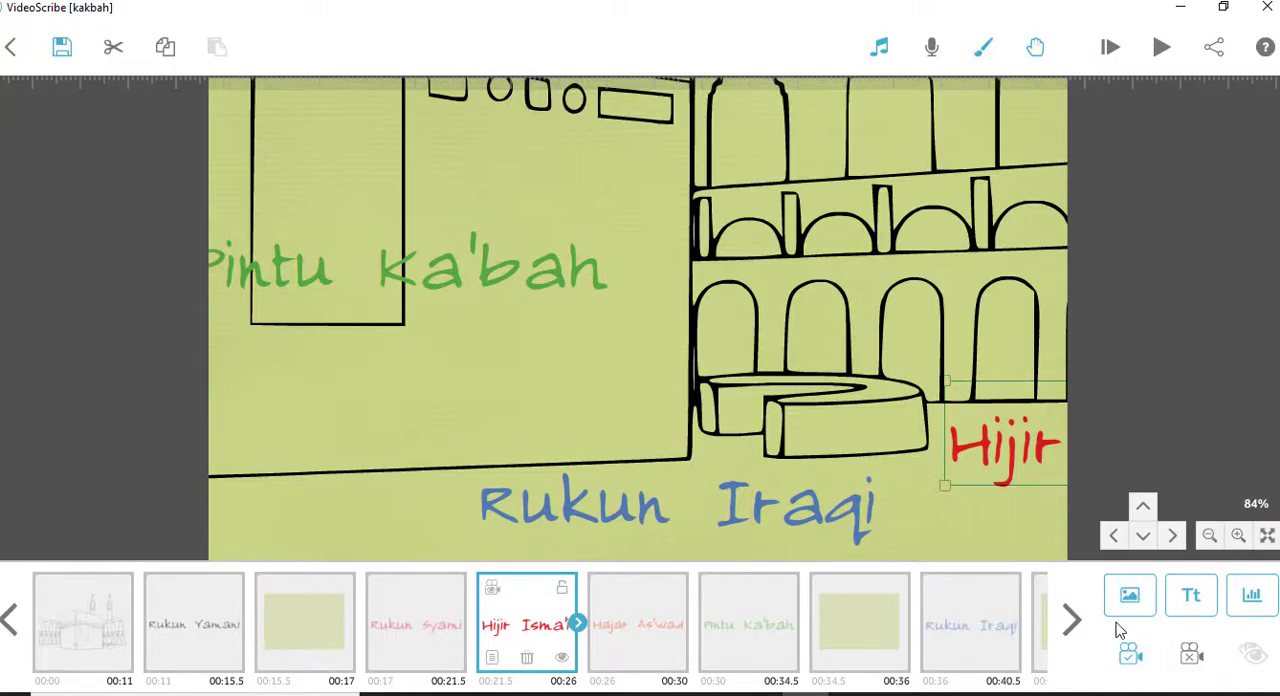
pyautogui.click(532, 620)
pyautogui.click(491, 596)
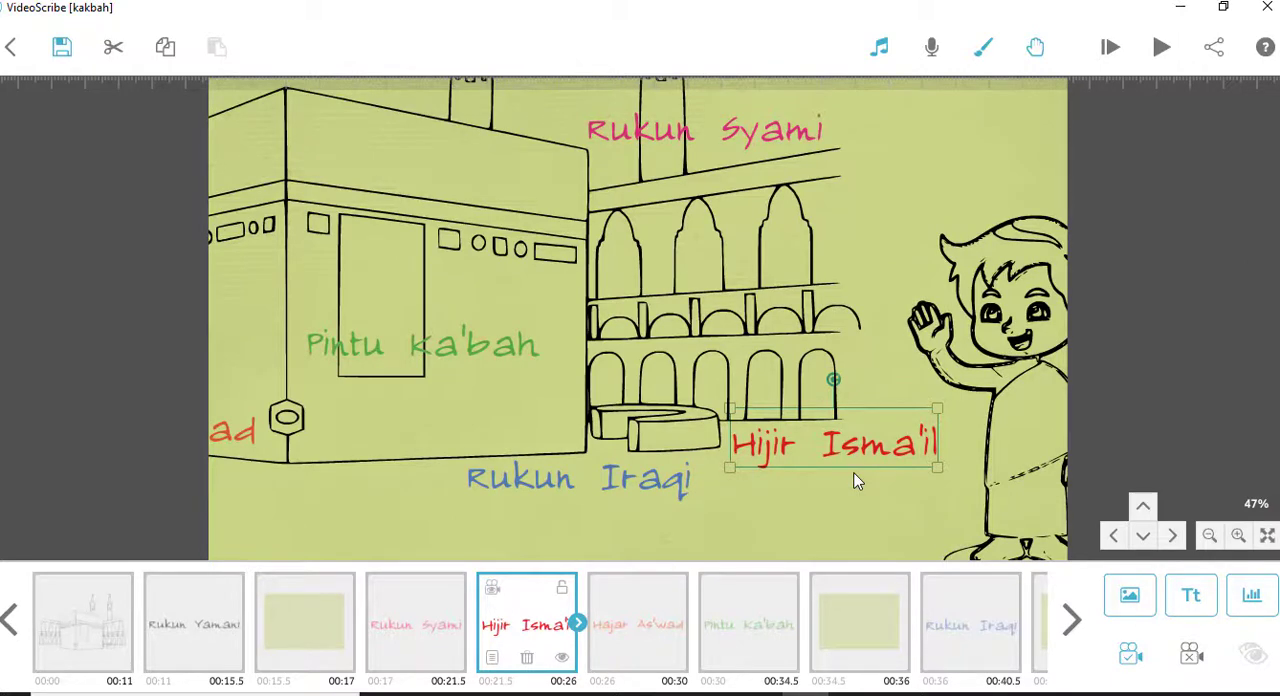
pyautogui.moveTo(855, 481); pyautogui.dragTo(538, 328)
pyautogui.click(828, 205)
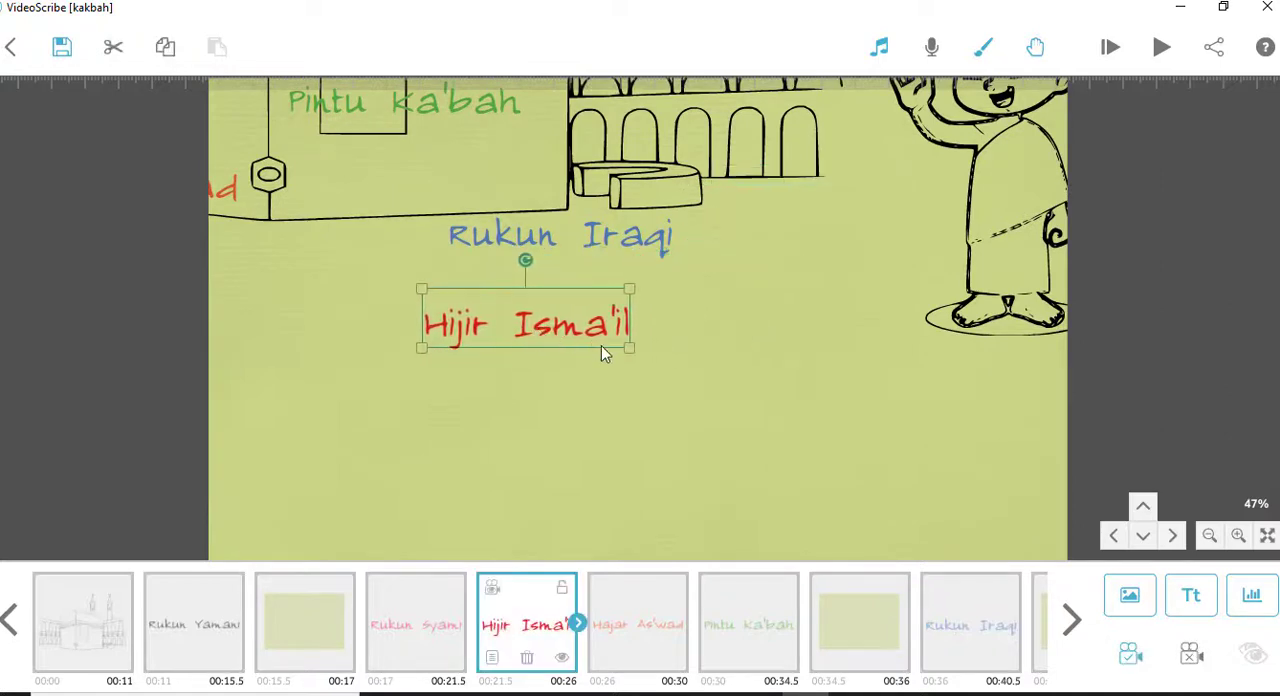
pyautogui.moveTo(646, 362); pyautogui.dragTo(751, 397)
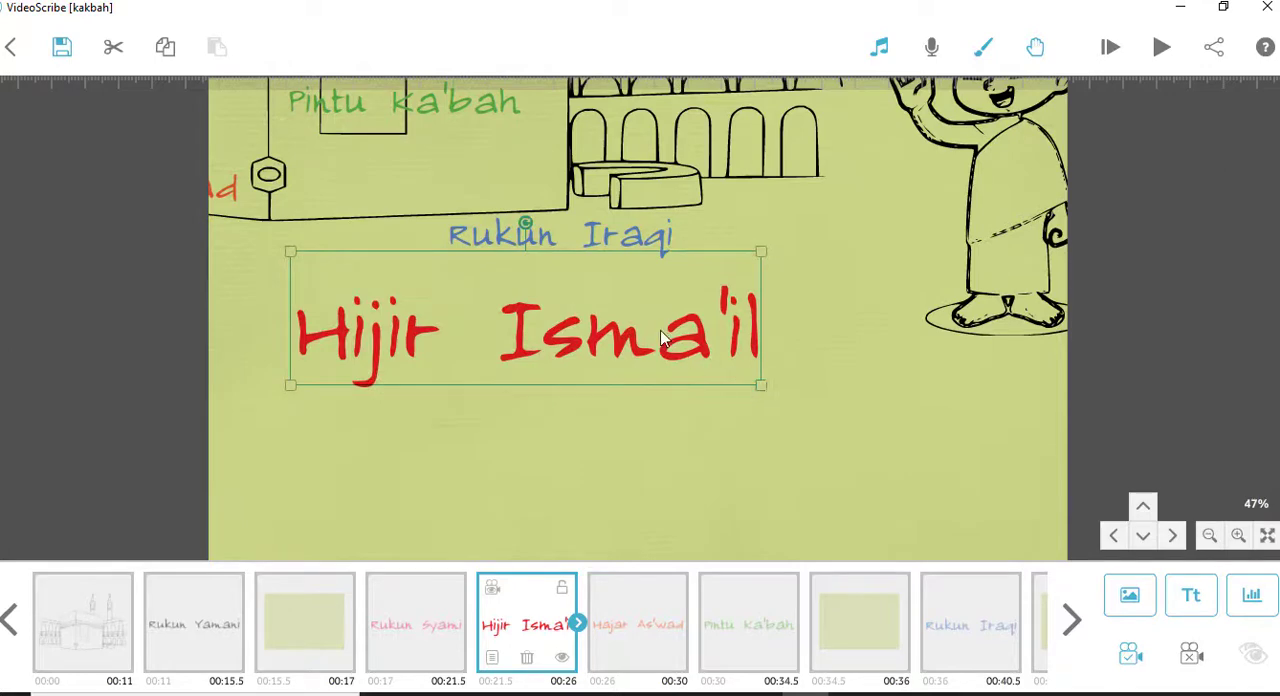
pyautogui.moveTo(660, 338); pyautogui.dragTo(716, 389)
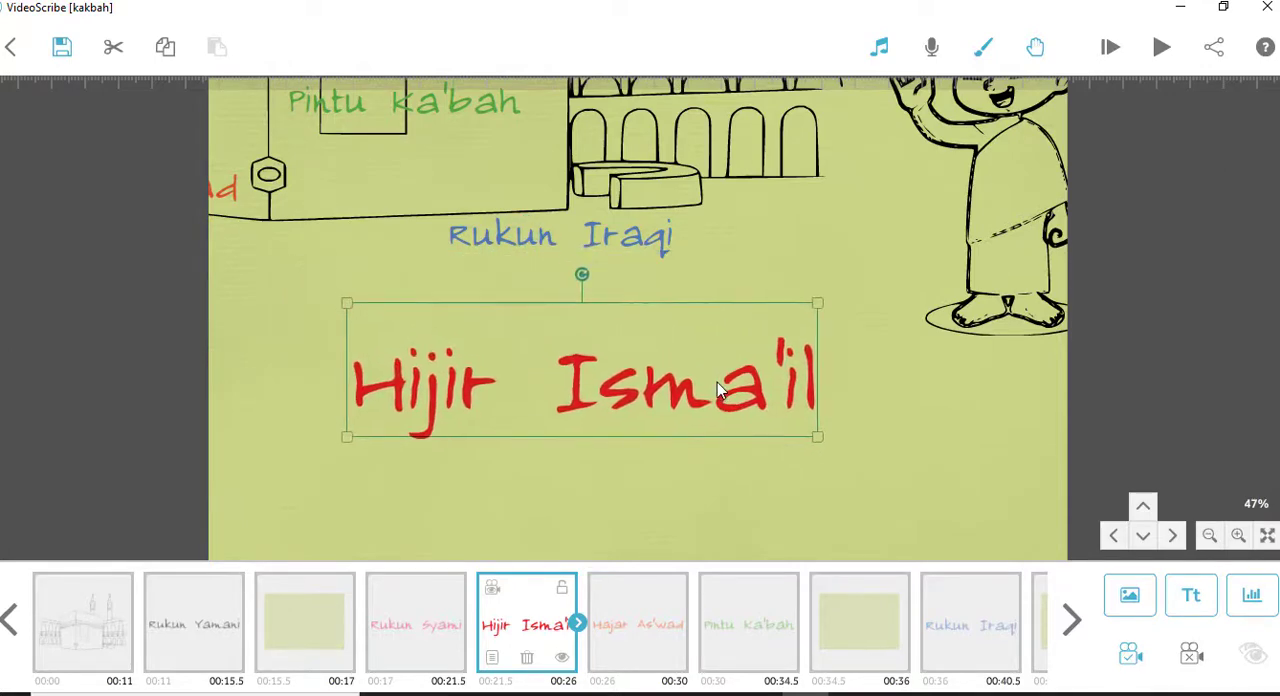
# - Compare the camera position stored for the Rukun Syami text with the one stored for the relocated Hijir Isma'il text
pyautogui.click(412, 644)
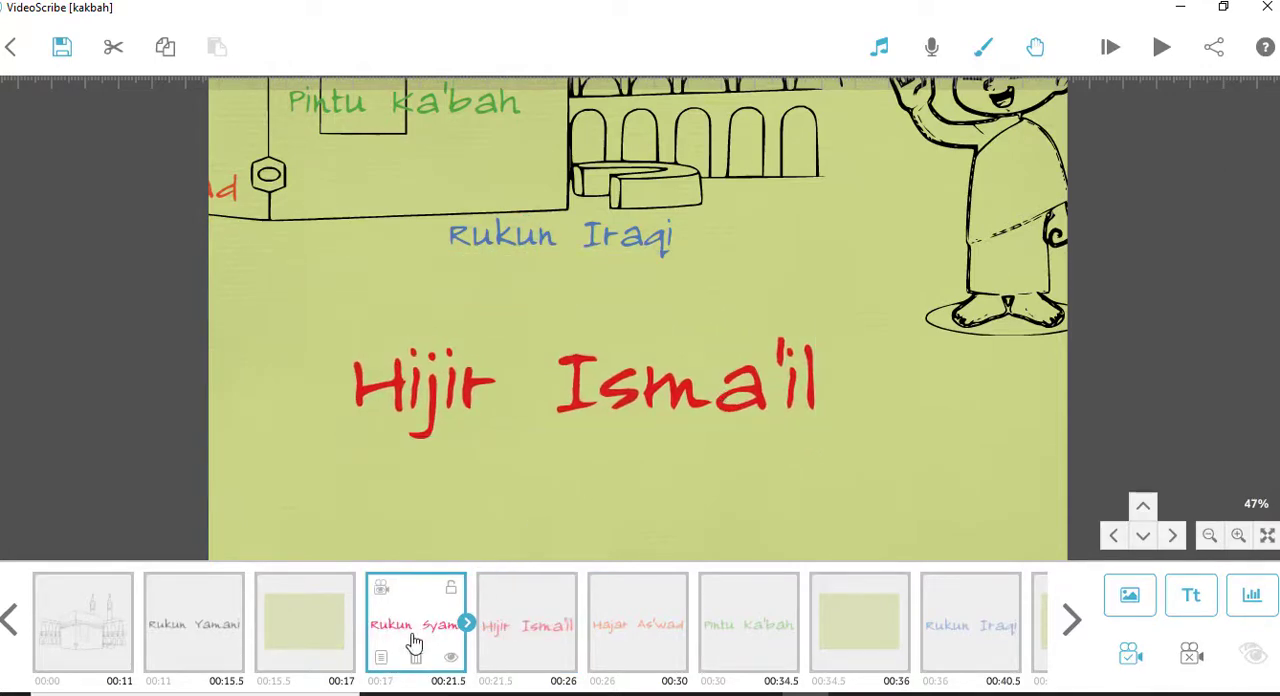
pyautogui.click(381, 590)
pyautogui.click(521, 628)
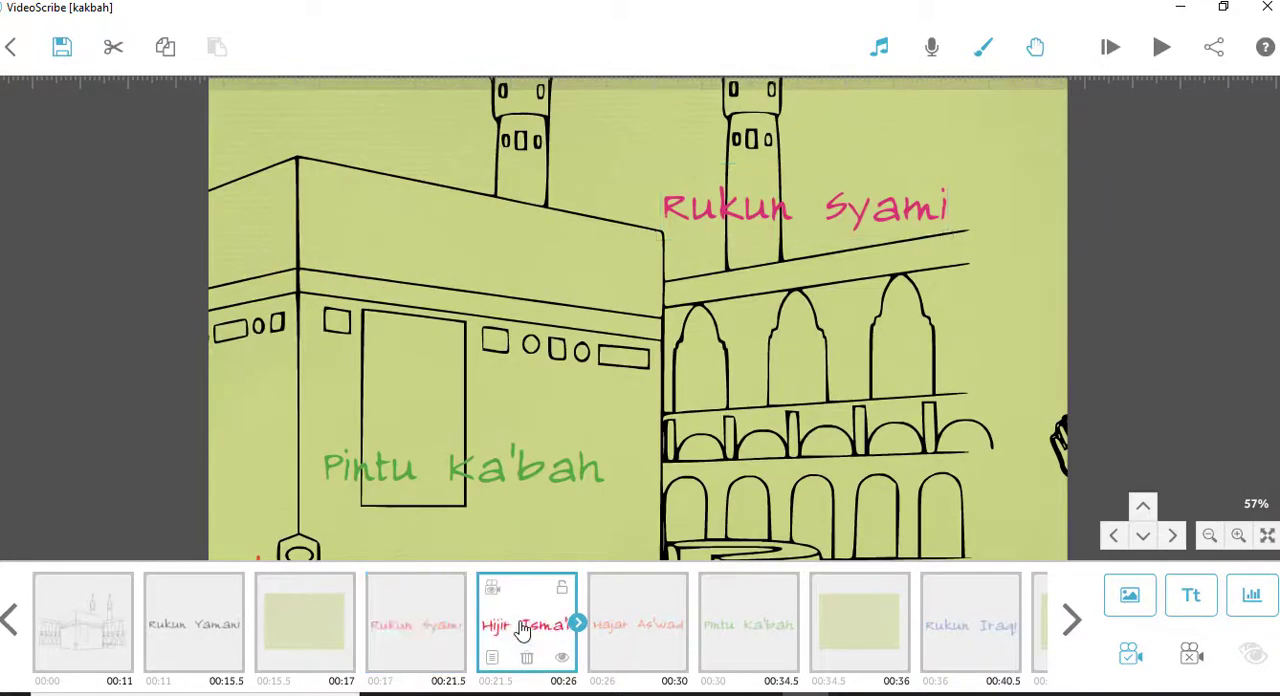
pyautogui.click(492, 590)
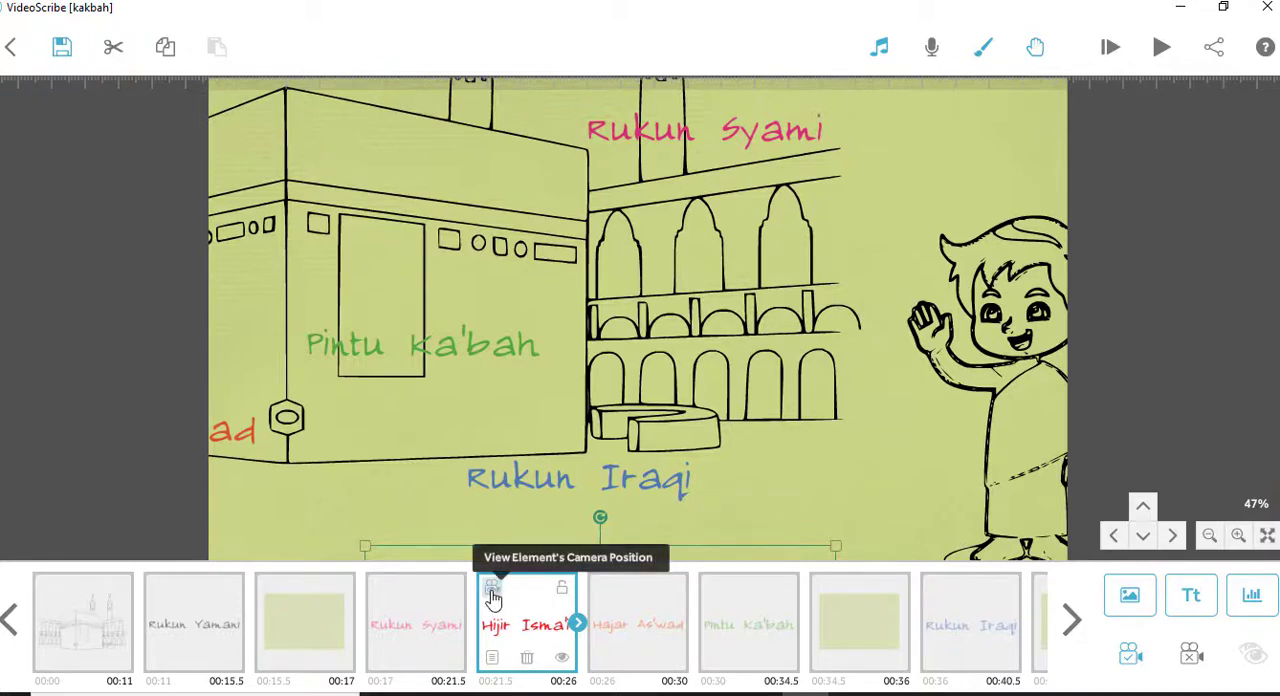
# - Clear the Hijir Isma'il text's old camera position and set a new one that frames the enlarged text below Rukun Iraqi
pyautogui.moveTo(876, 451); pyautogui.dragTo(864, 133)
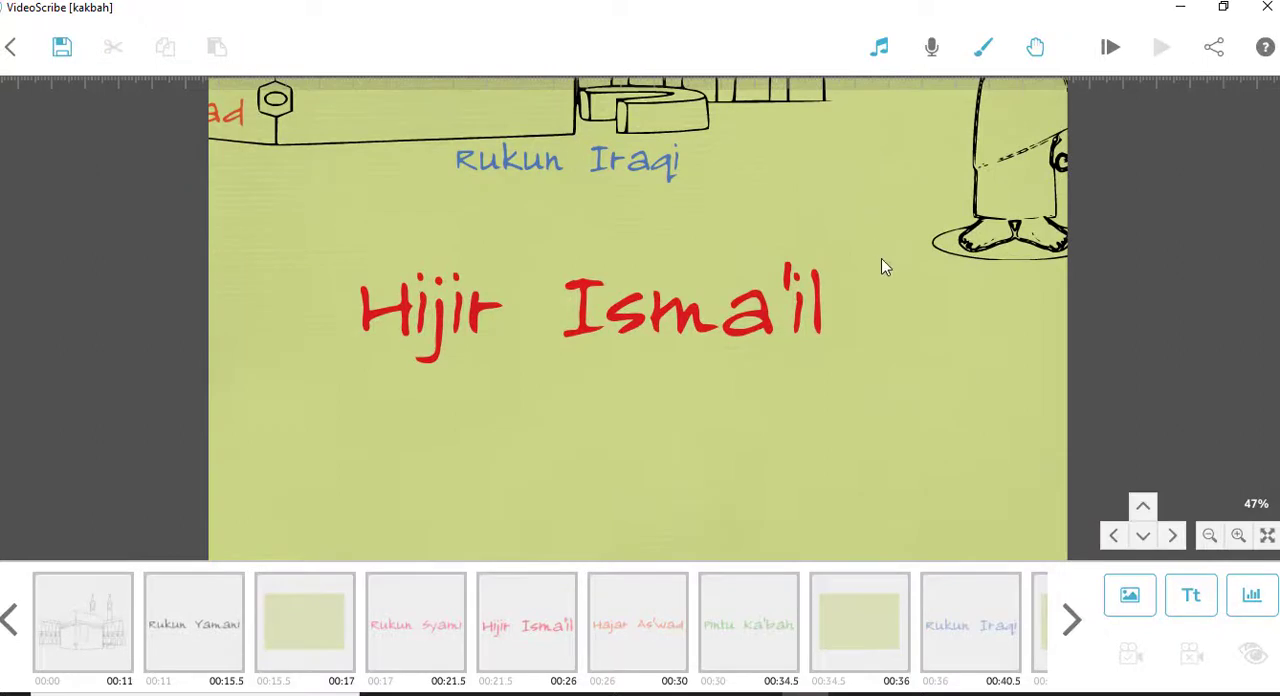
pyautogui.moveTo(883, 267); pyautogui.dragTo(889, 223)
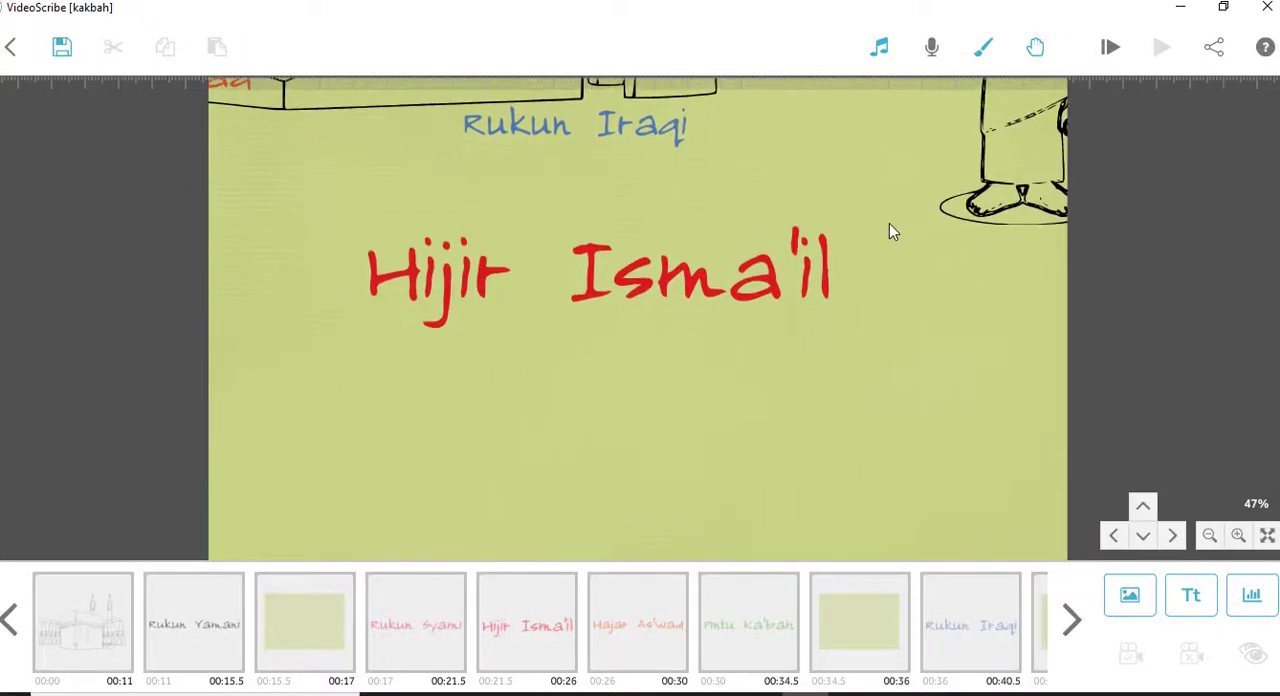
pyautogui.click(781, 281)
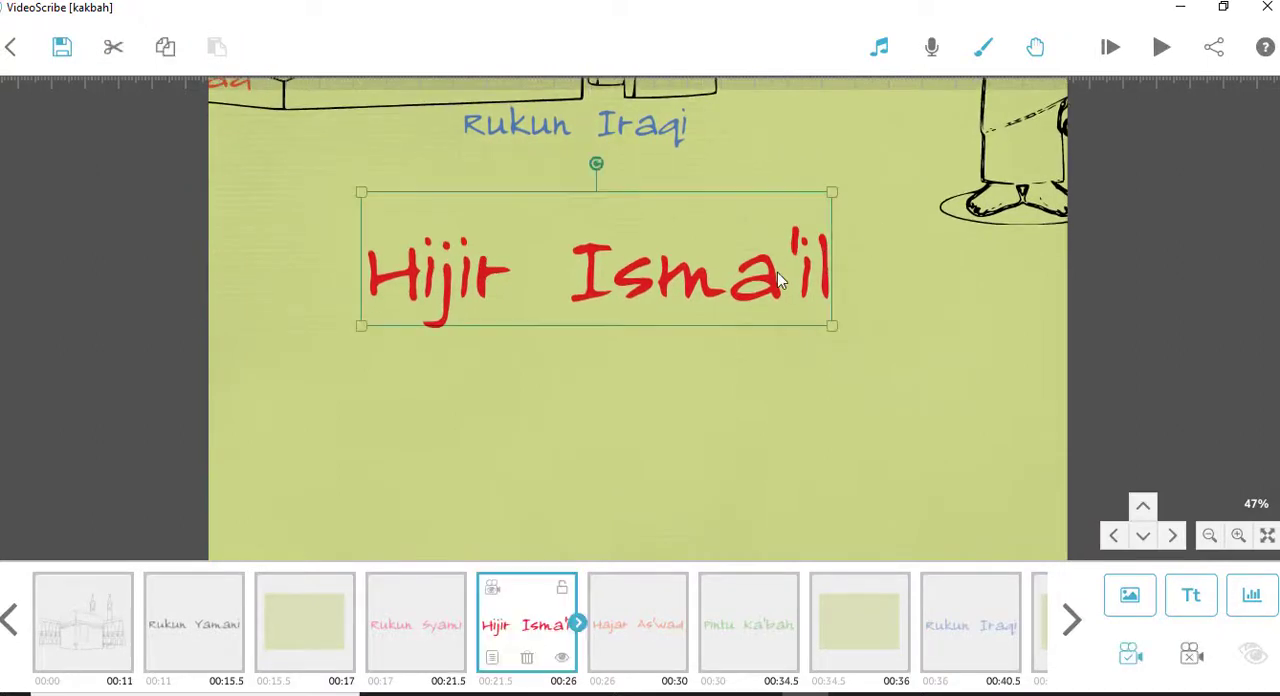
pyautogui.click(1193, 660)
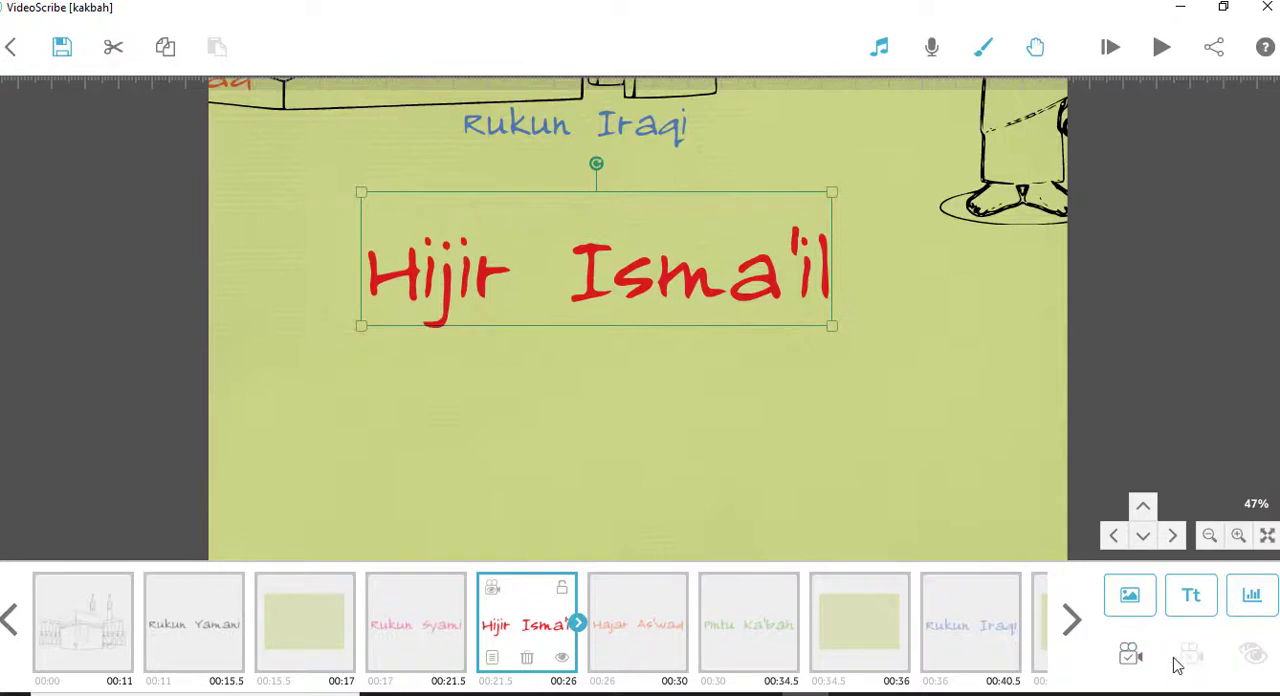
pyautogui.click(1131, 660)
# - Play the animation from the Rukun Syami text to check the Hijir Isma'il text's new camera position, then stop the preview
pyautogui.click(434, 626)
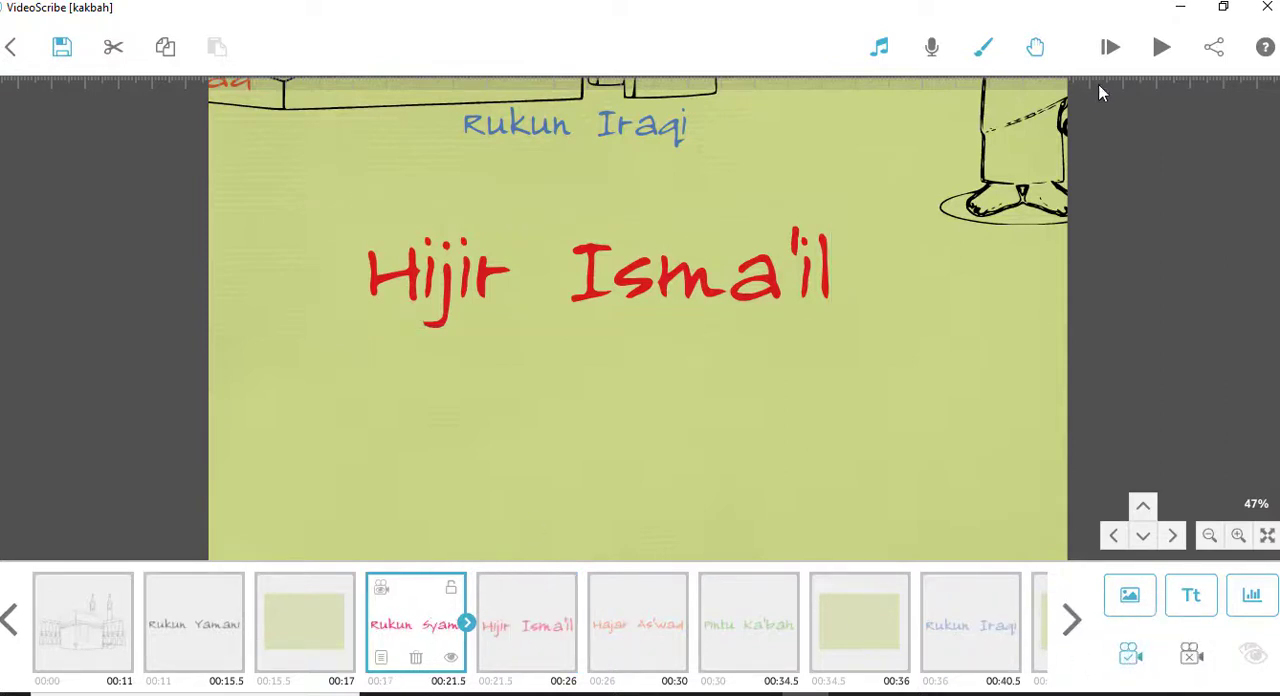
pyautogui.click(1163, 49)
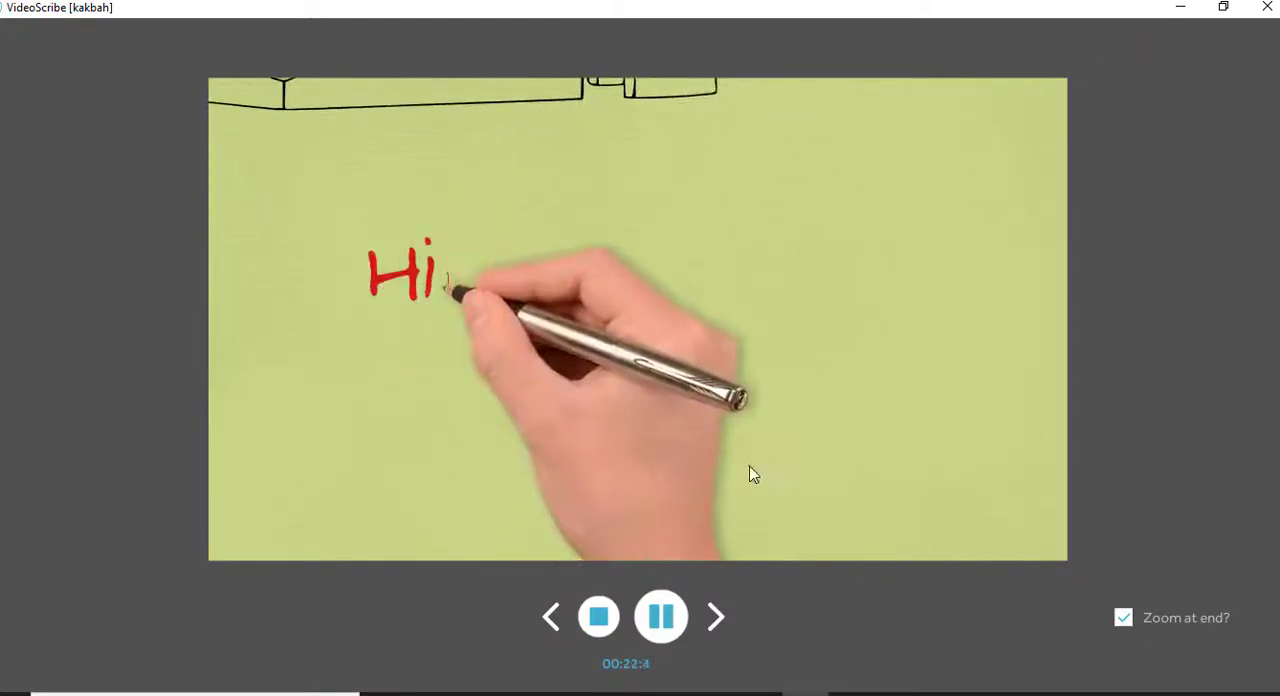
pyautogui.click(599, 619)
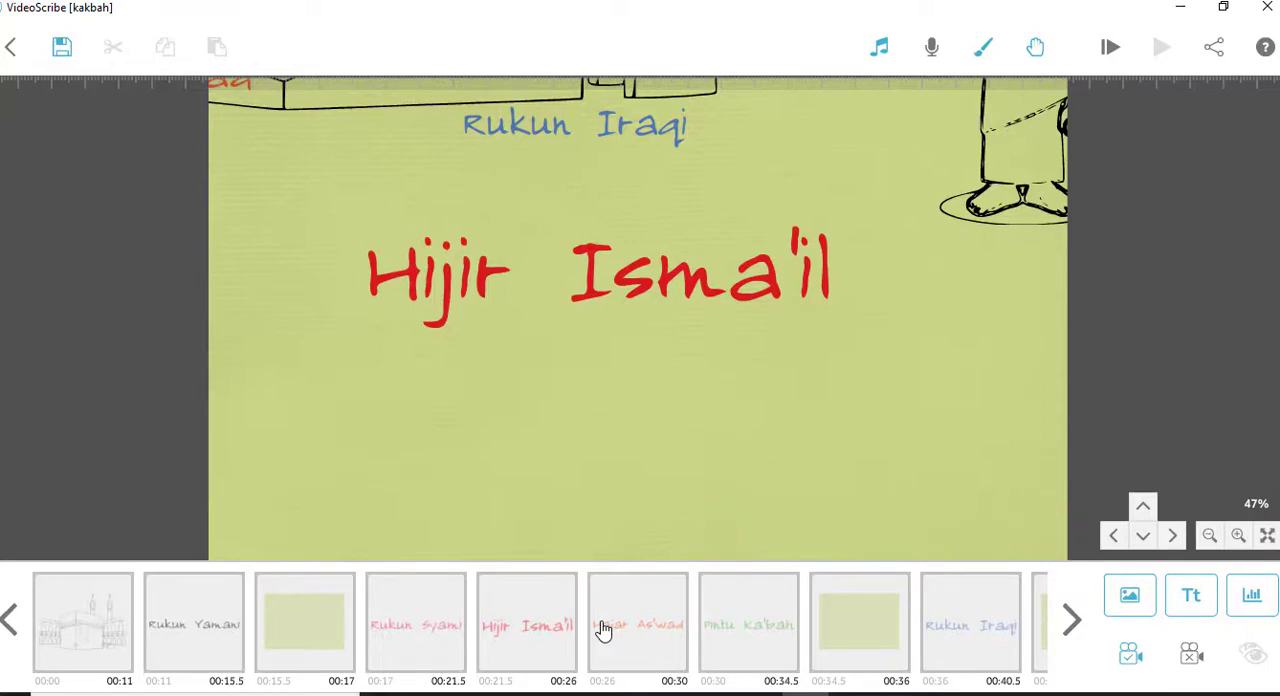
pyautogui.moveTo(717, 408)
pyautogui.mouseDown()
pyautogui.moveTo(766, 605)
pyautogui.moveTo(797, 624)
pyautogui.moveTo(806, 674)
pyautogui.mouseUp()
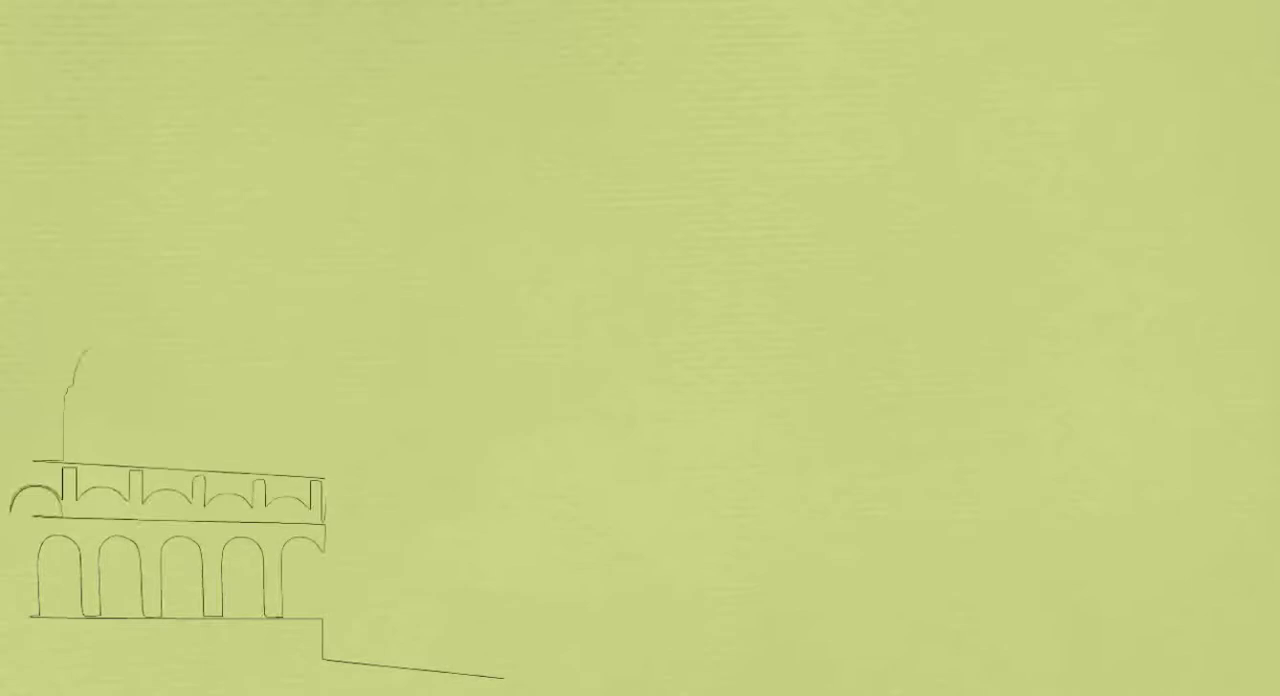